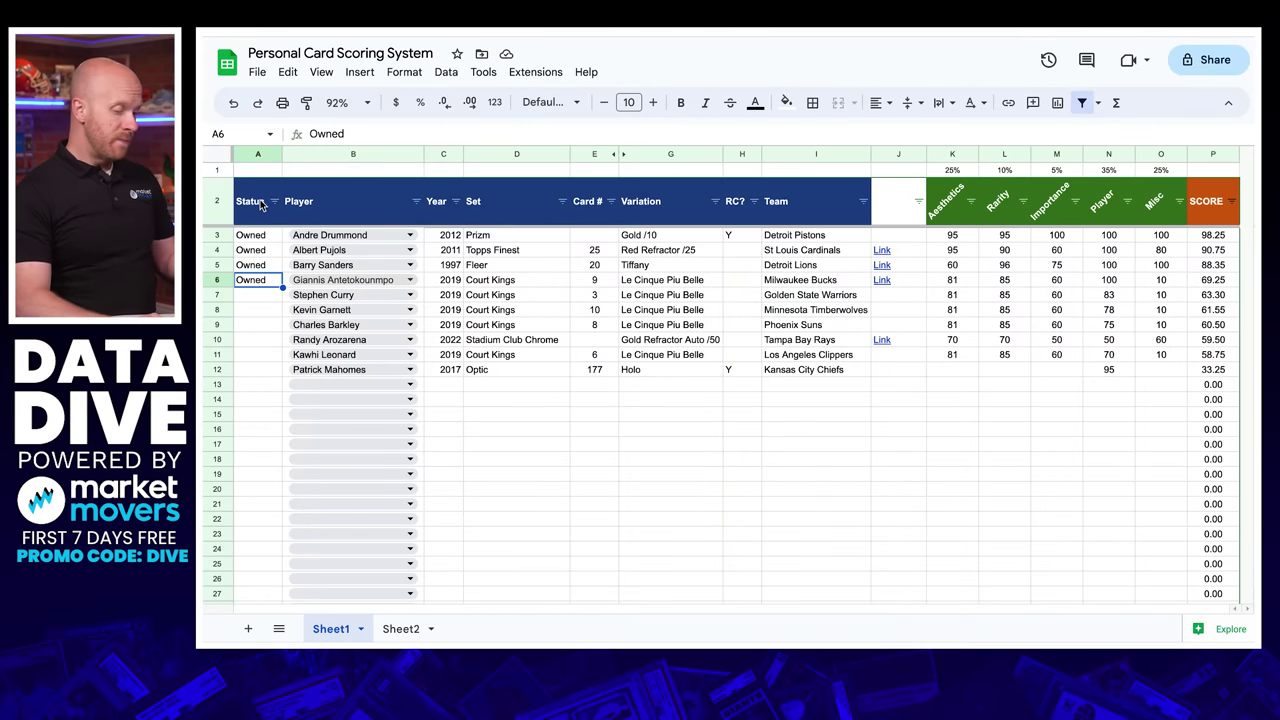
- Look through the Status column entries from the header down to row 6 and back up to row 3
left_click(261, 204)
key("Down")
key("Down")
key("Down")
key("Down")
key("Down")
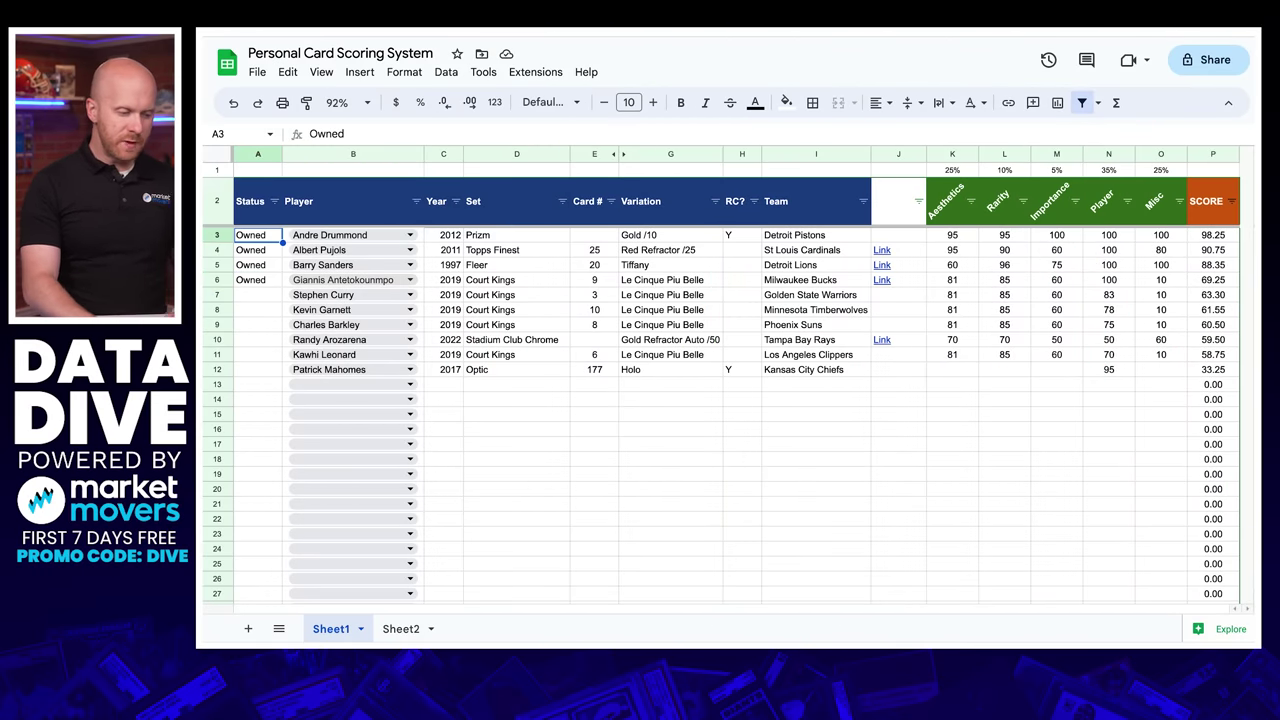
key("Up")
key("Up")
key("Up")
key("Up")
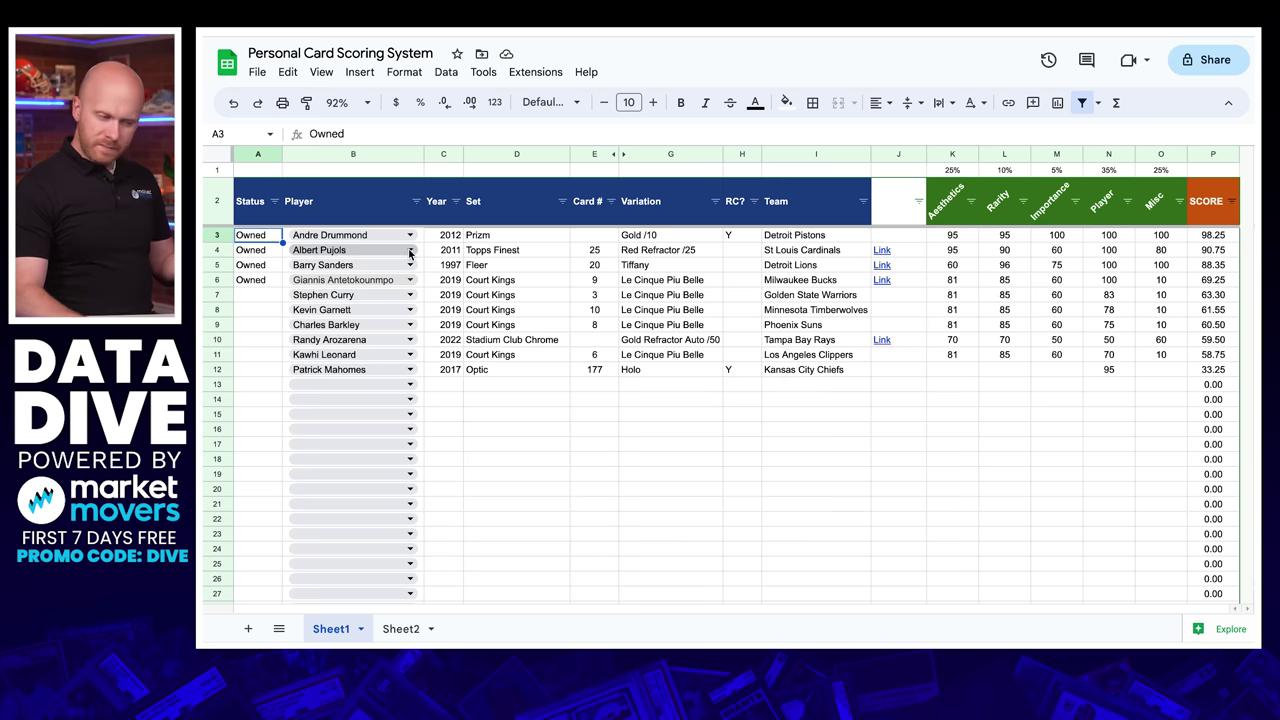
- View the player ratings list on Sheet2 that feeds the Player column, and return to the card list on Sheet1
key("Tab")
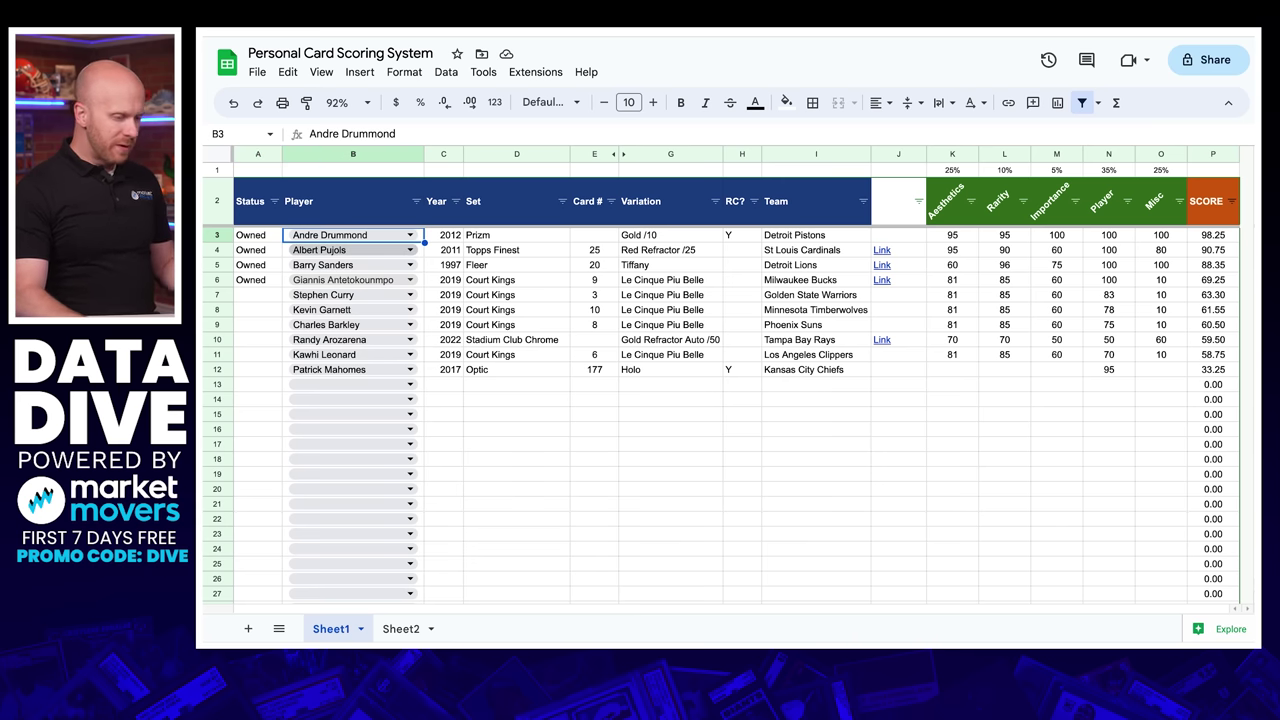
left_click(397, 630)
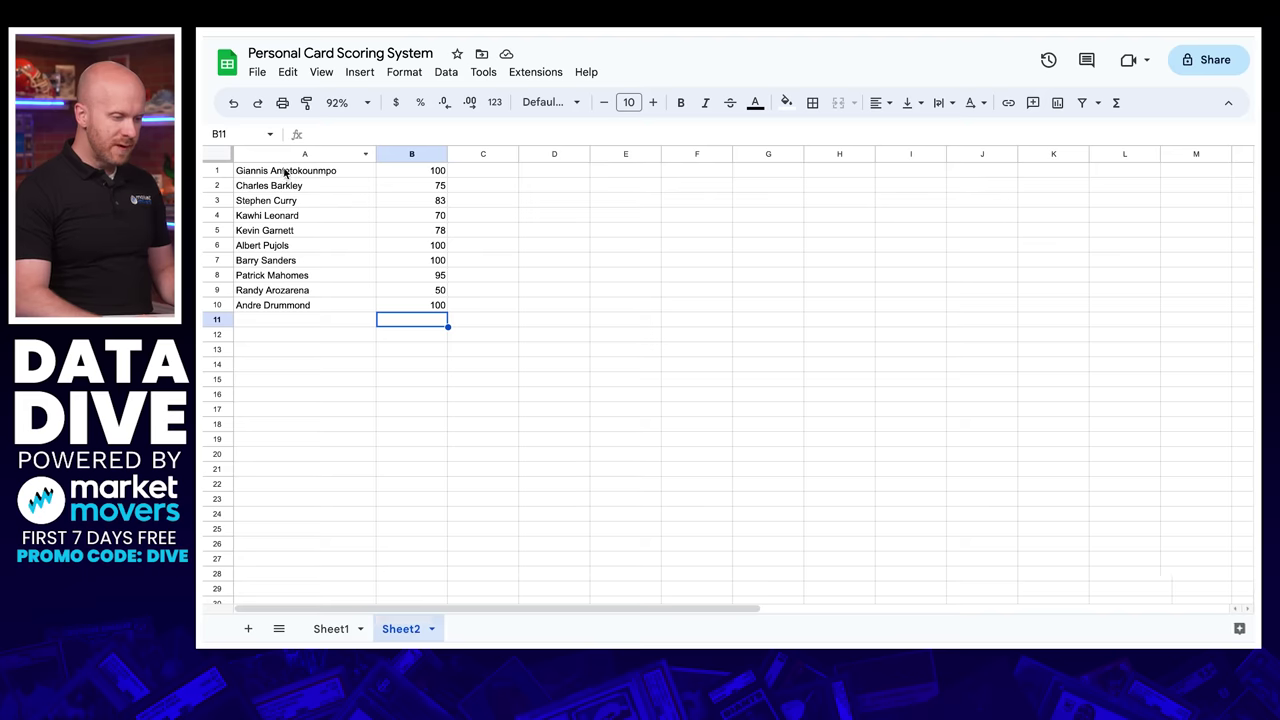
left_click(338, 630)
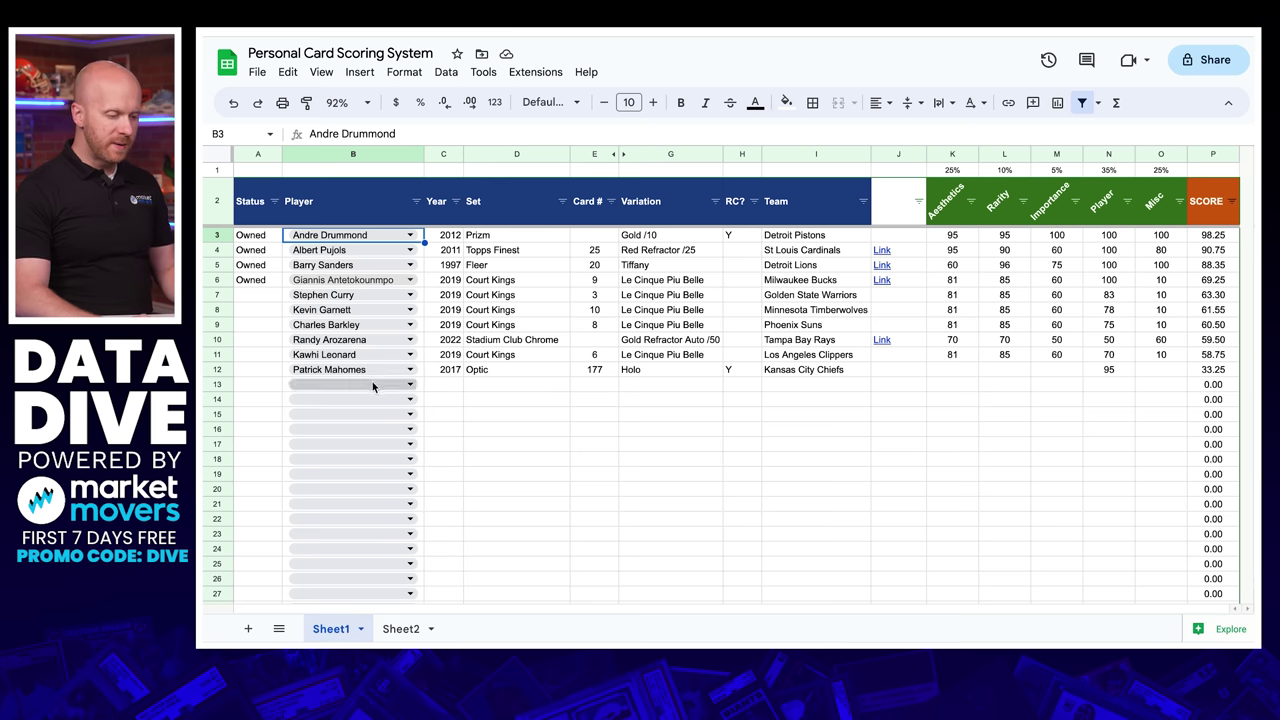
- Try entering Cam Thomas as the player in cell B13 on Sheet1
left_click(452, 387)
key("Left")
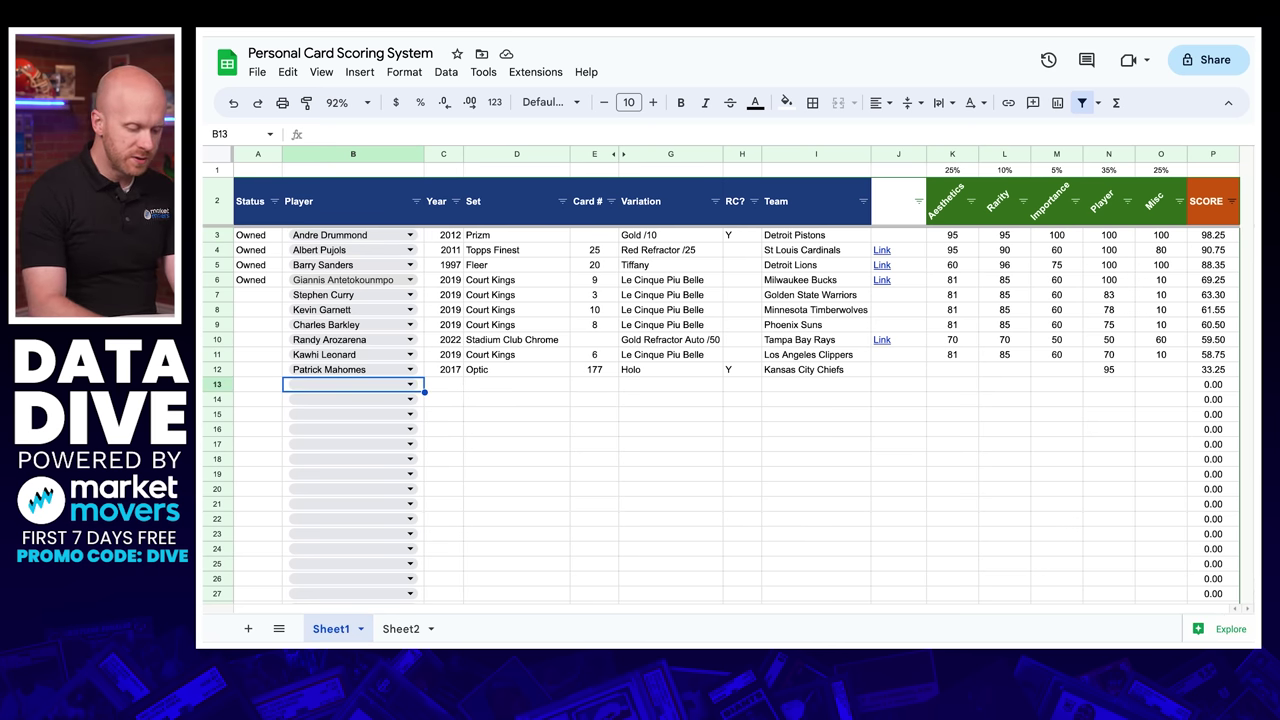
type("Cam Thomas")
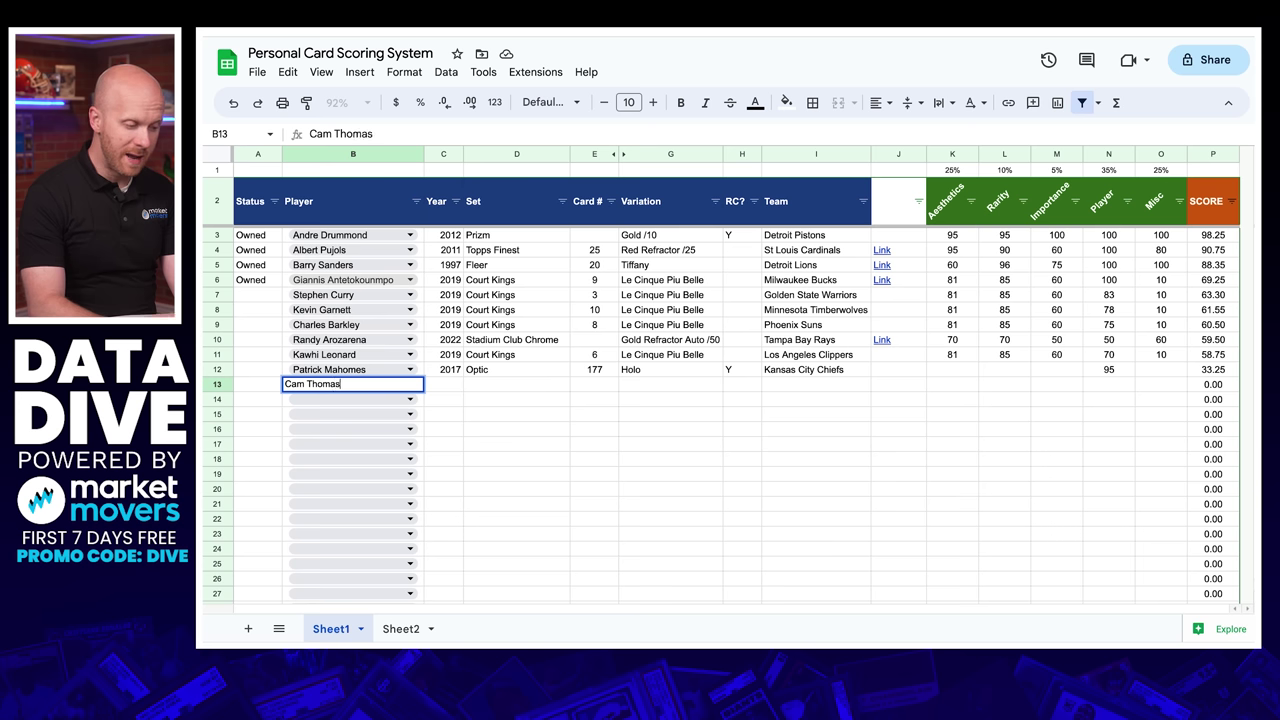
key("Return")
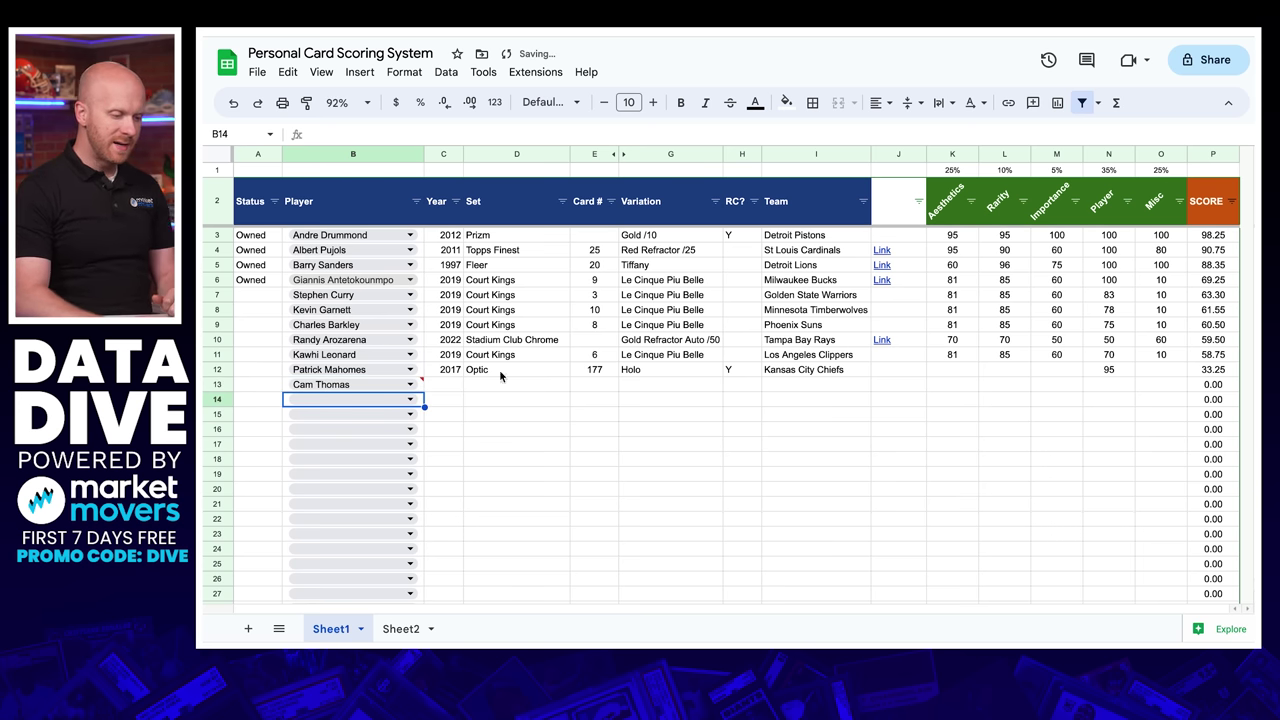
- Check the first free row of the Sheet2 player list, and clear the player entry from B13 on Sheet1
left_click(398, 628)
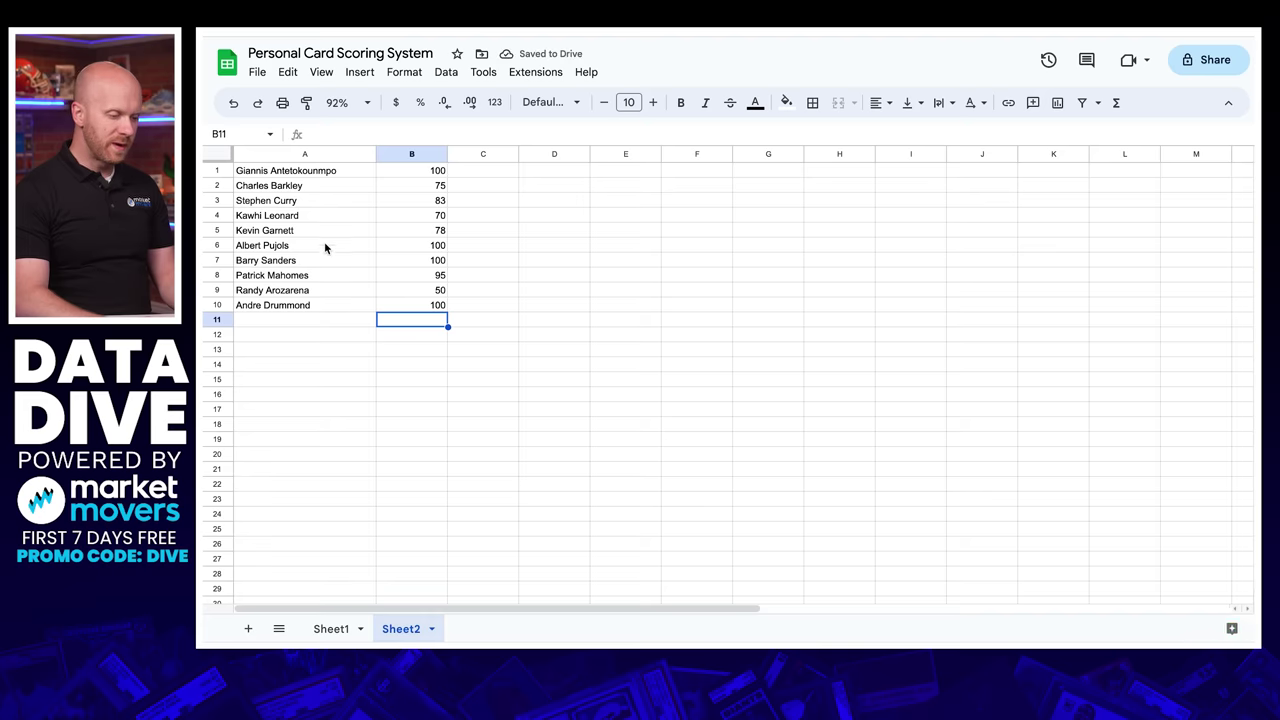
left_click(310, 319)
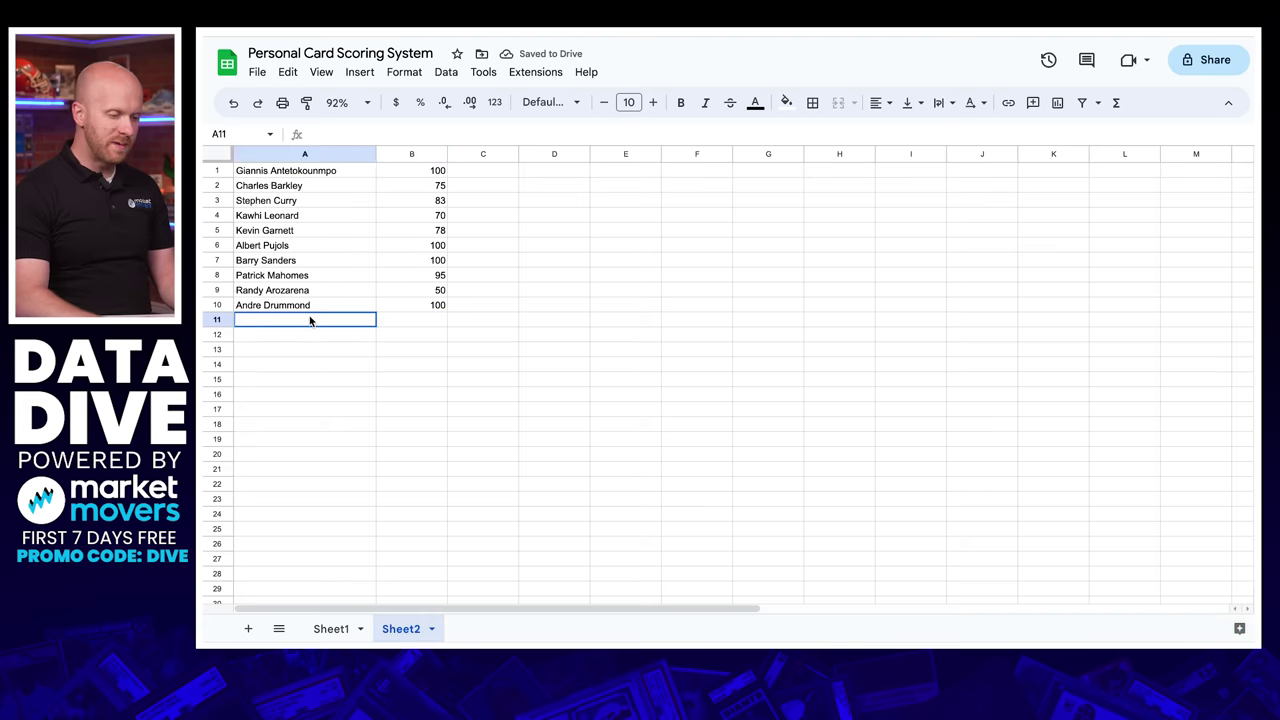
left_click(330, 628)
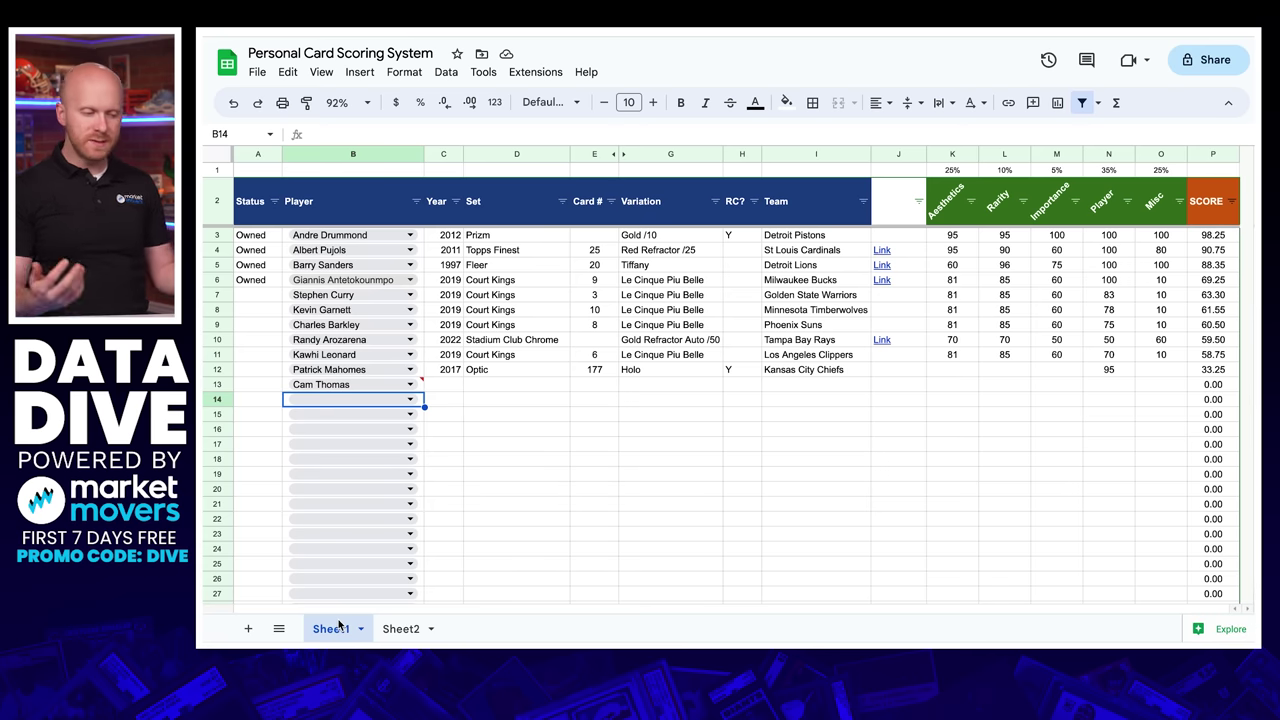
key("Up")
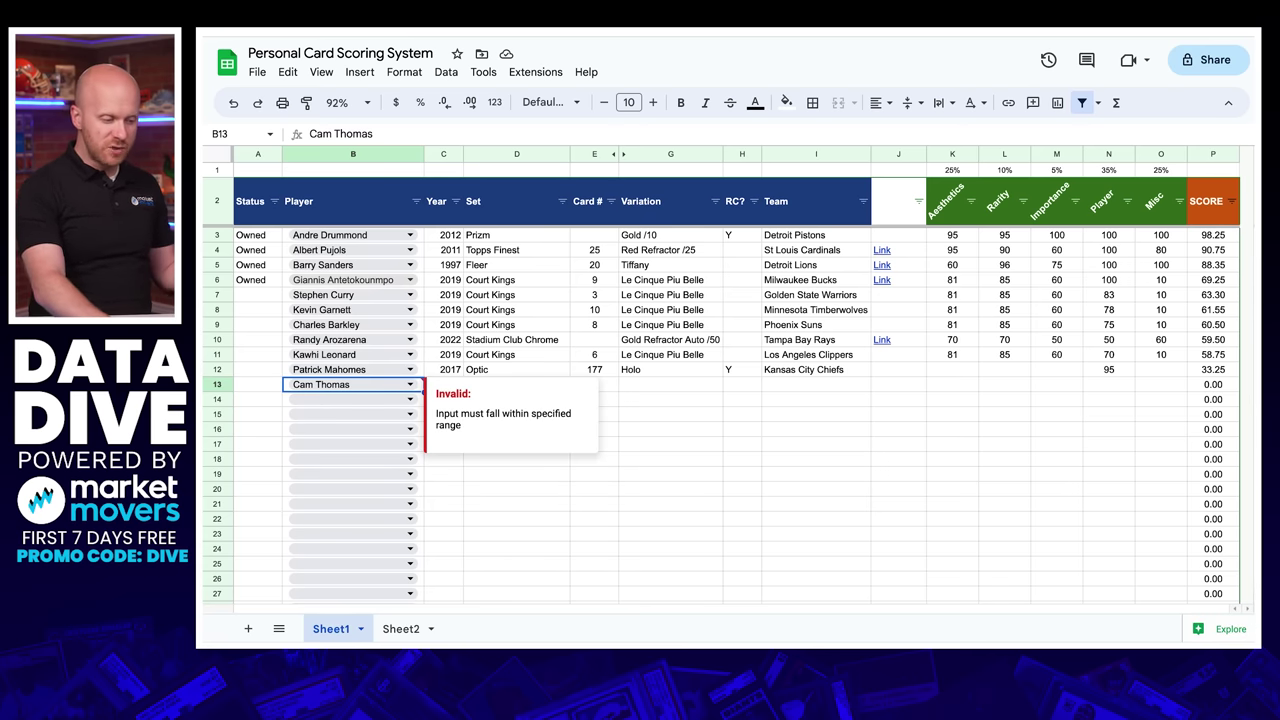
key("Delete")
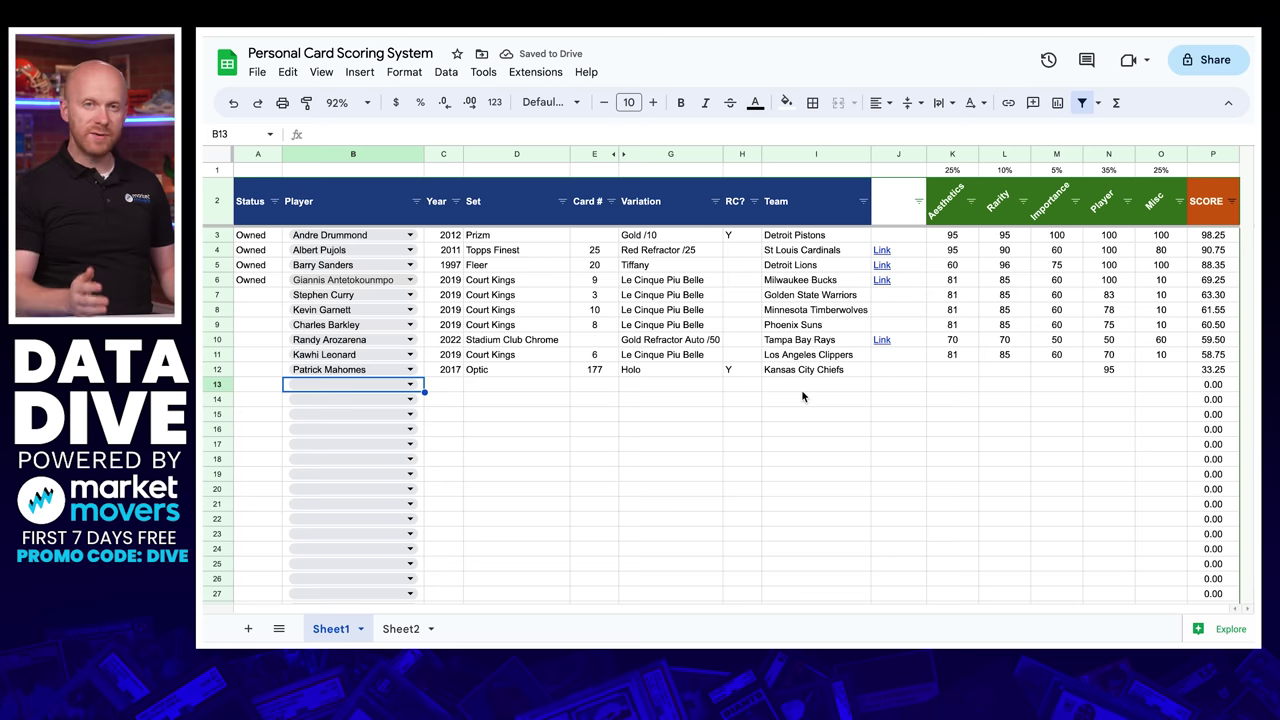
- Inspect the Player score formula in row 3, and view the Market Movers chart linked for the Albert Pujols card
left_click(1116, 238)
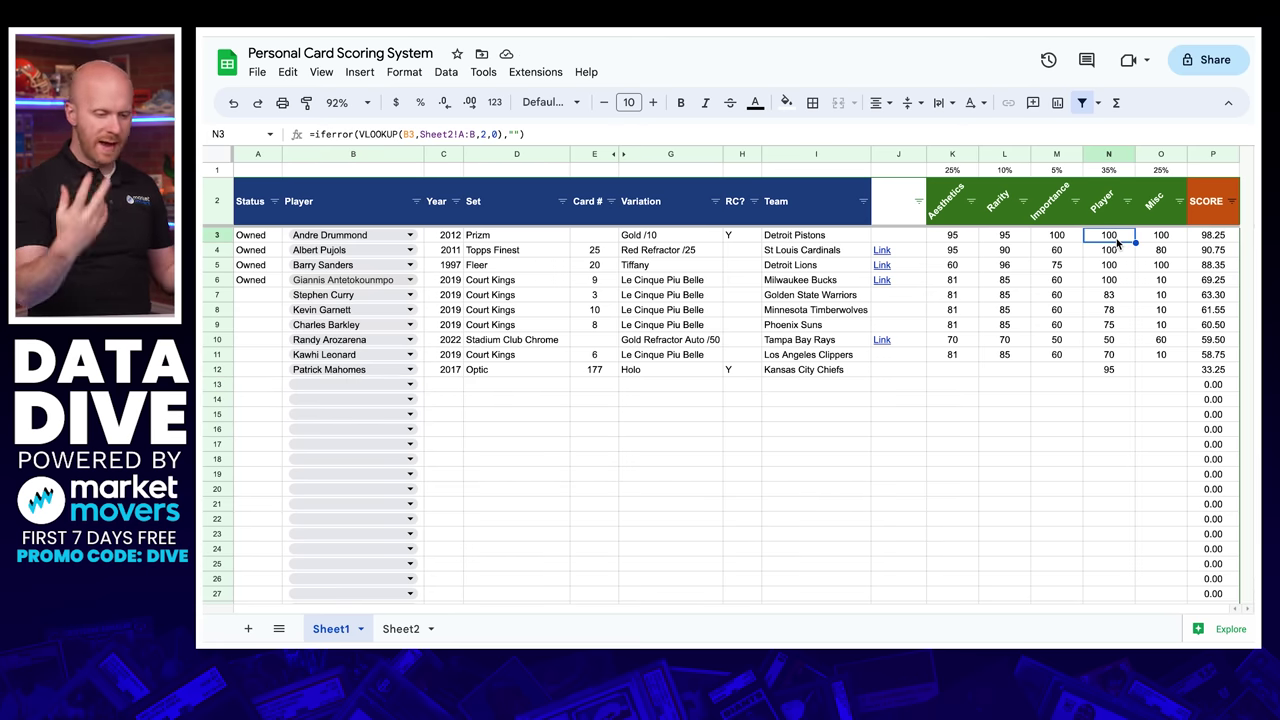
left_click(457, 238)
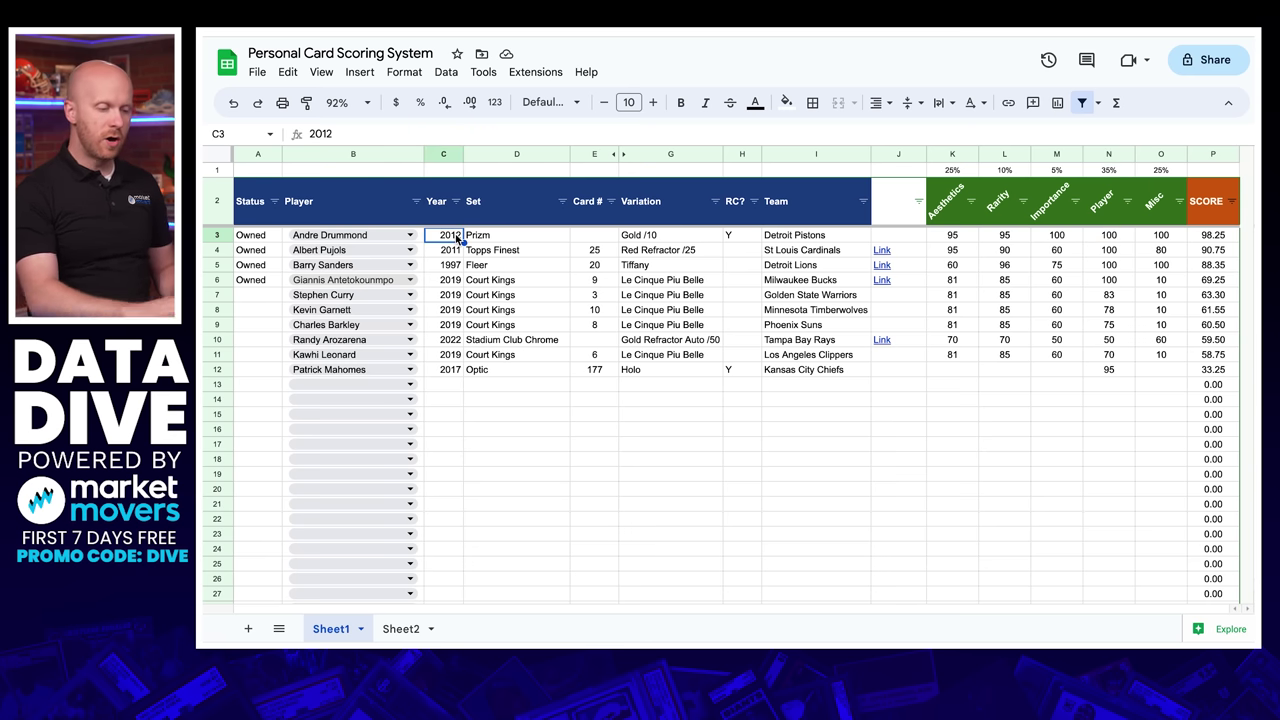
left_click(884, 252)
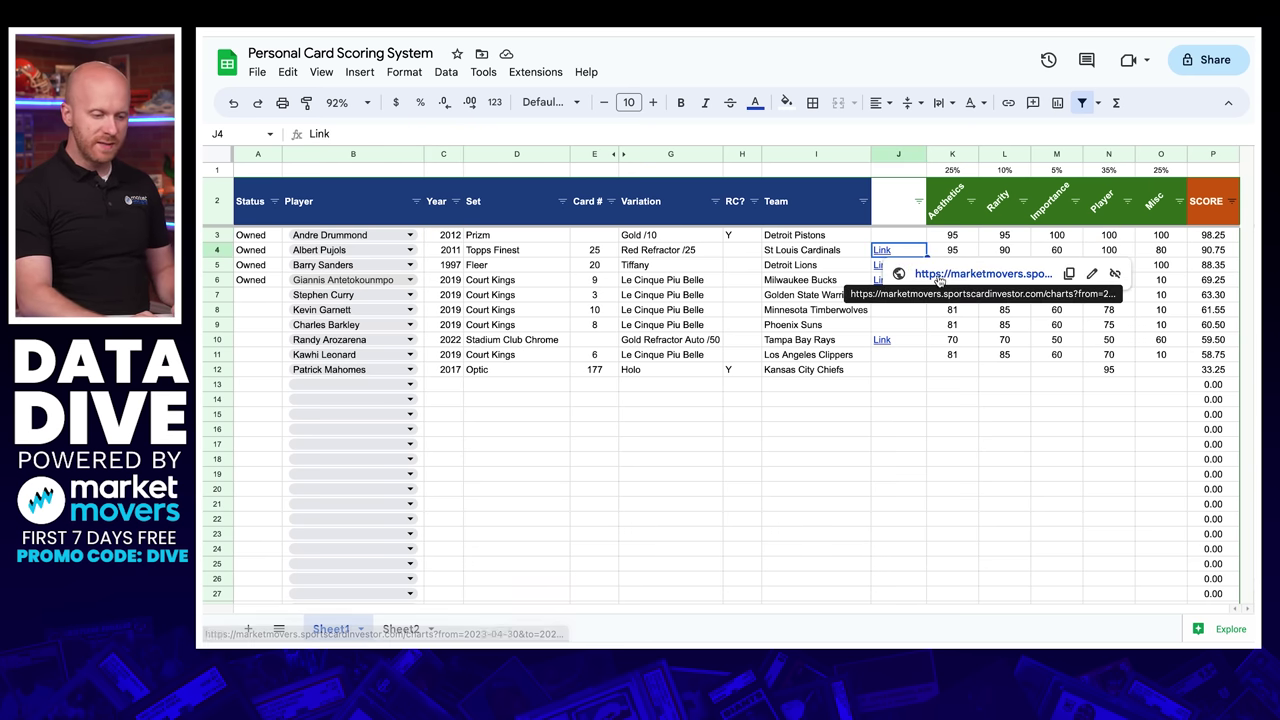
left_click(940, 275)
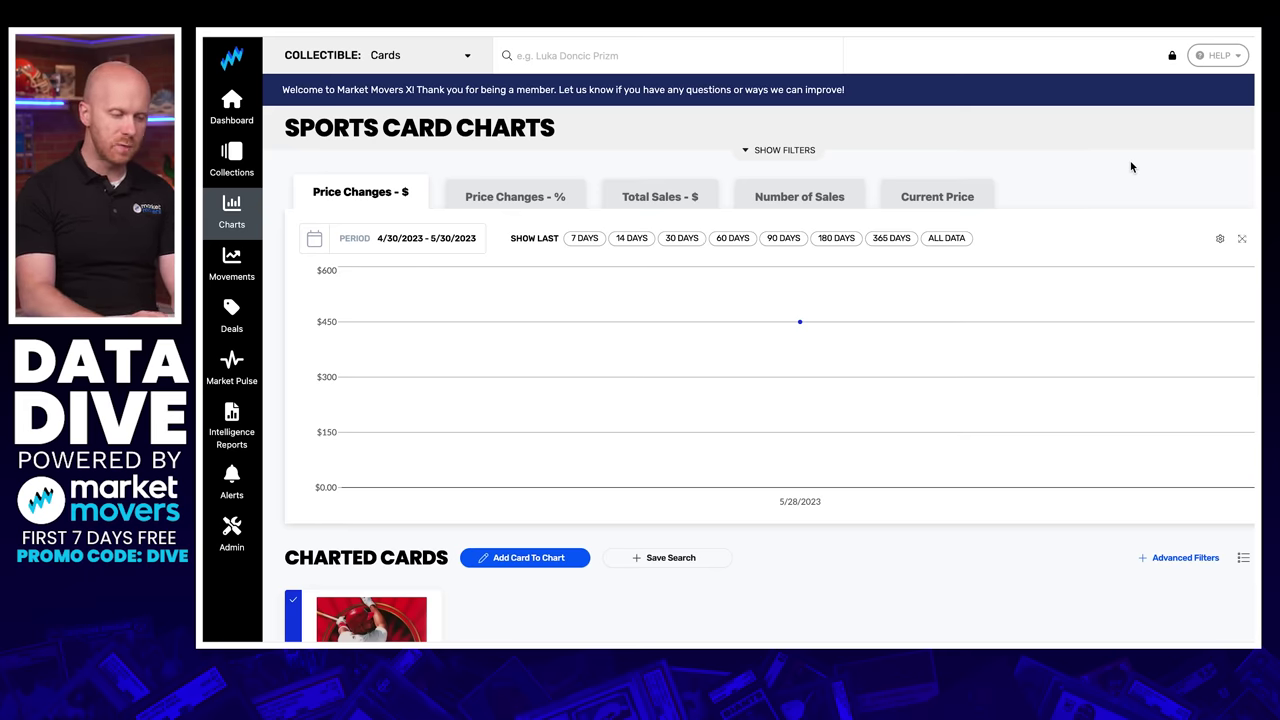
key("ctrl+Tab")
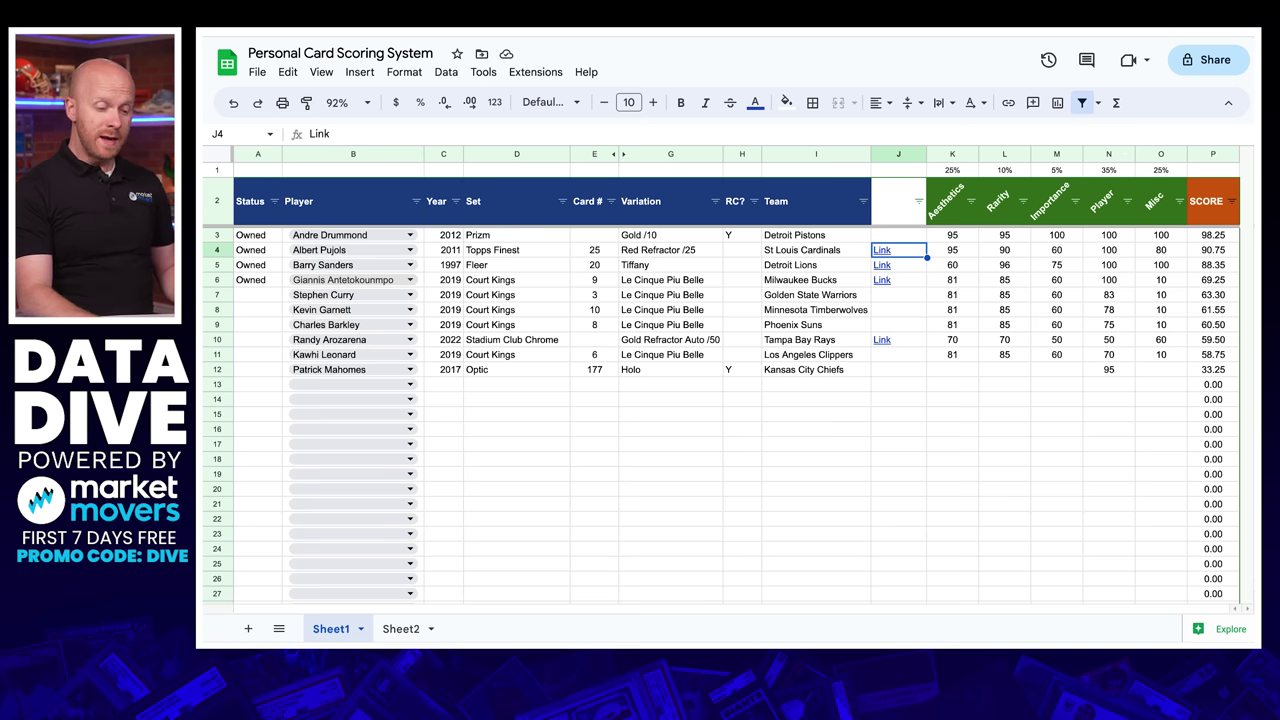
- Examine the Aesthetics, Rarity, Importance, Player and Misc scoring columns and the percentage weights above them
key("Right")
key("Up")
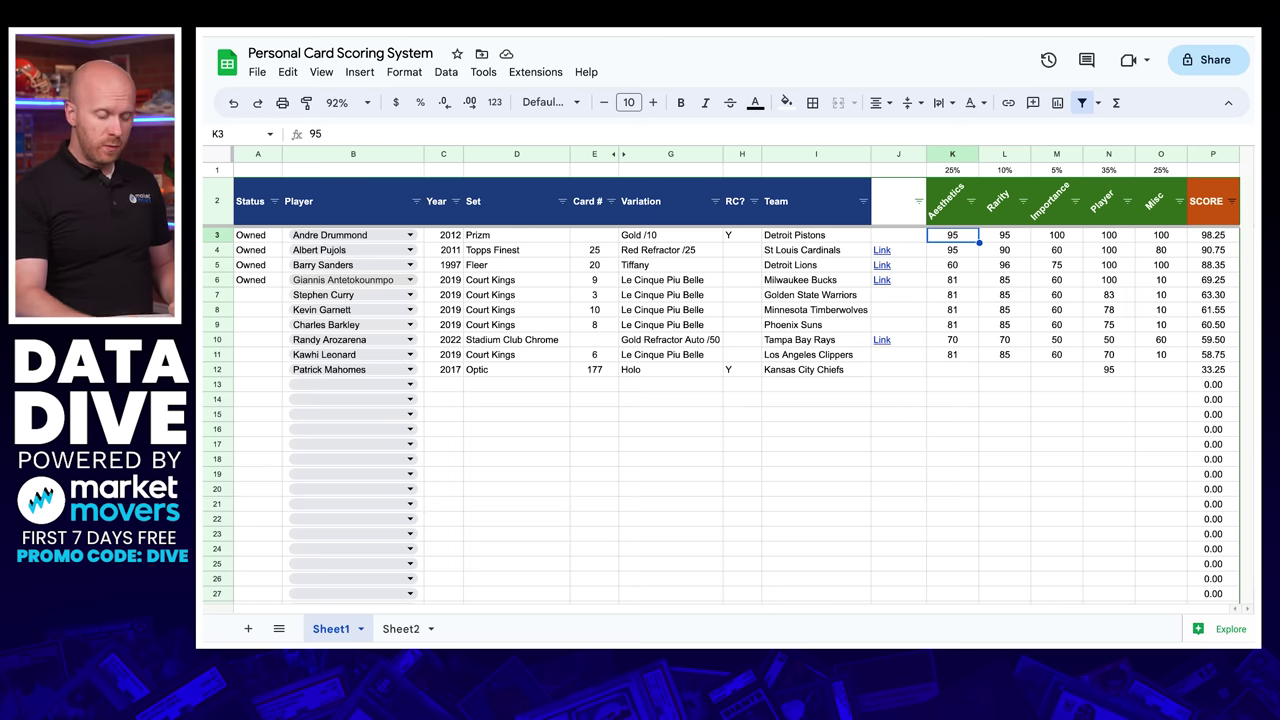
left_click(936, 214)
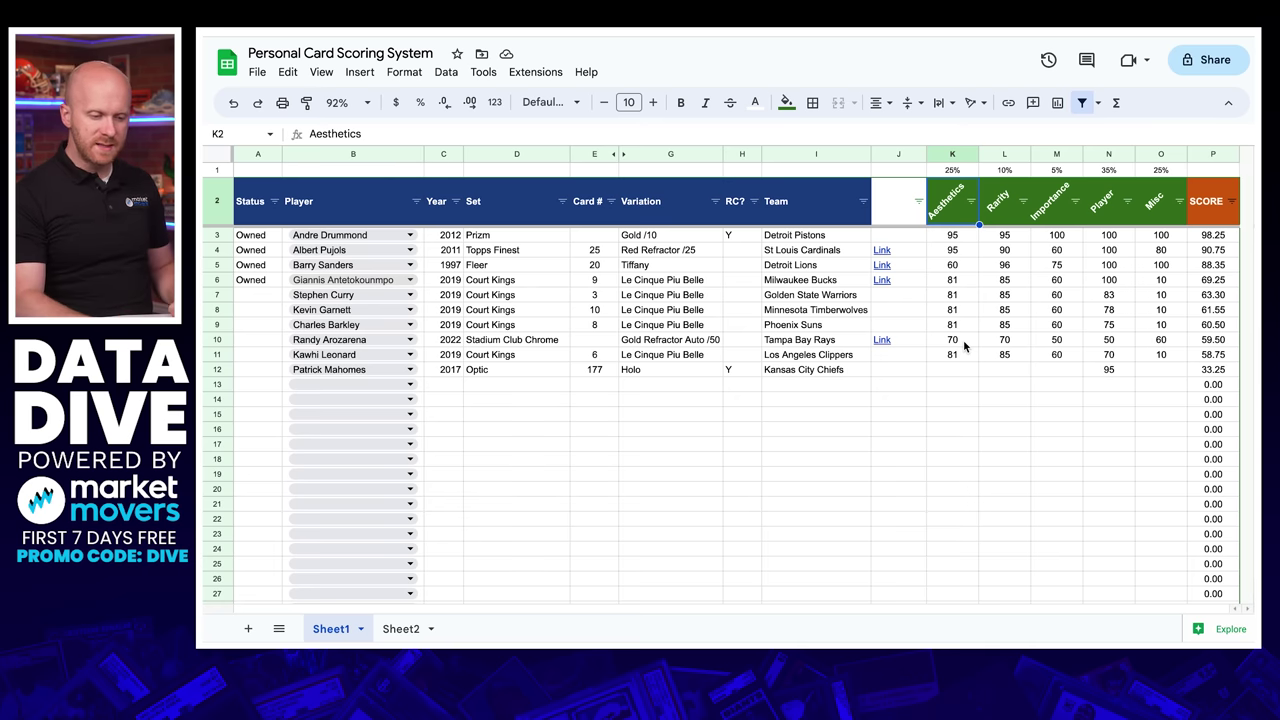
left_click(952, 171)
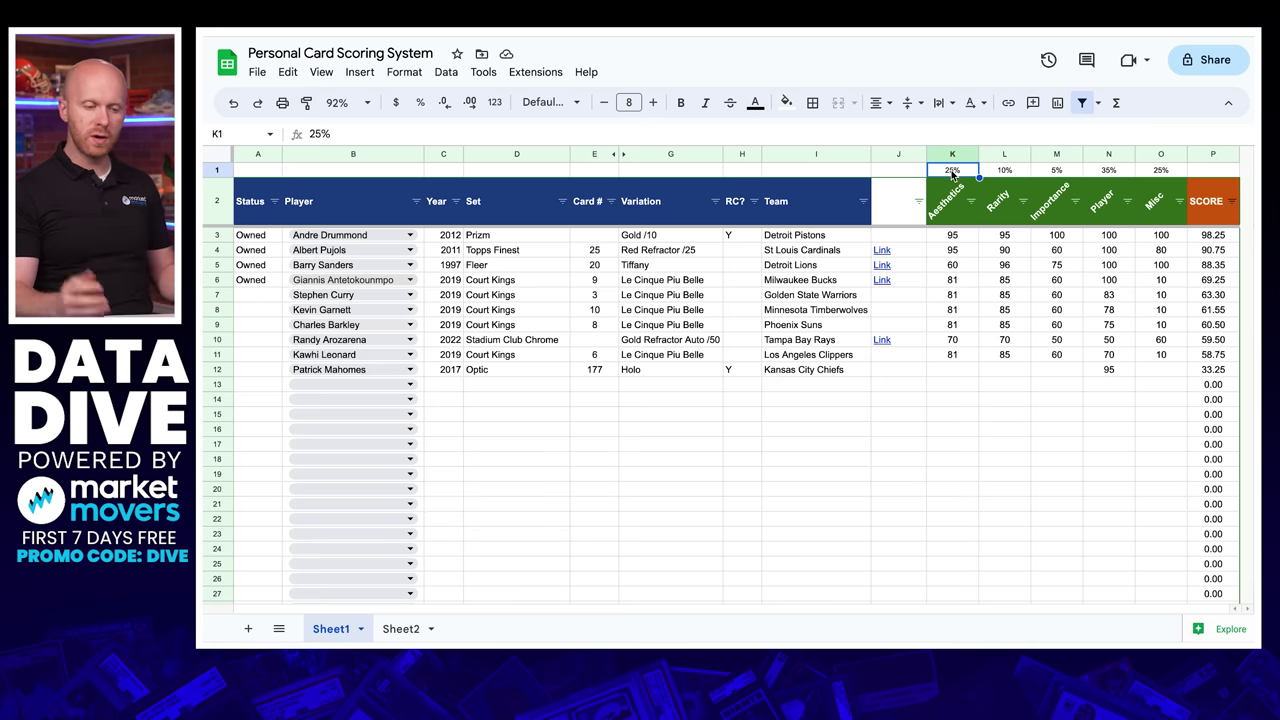
left_click(1003, 172)
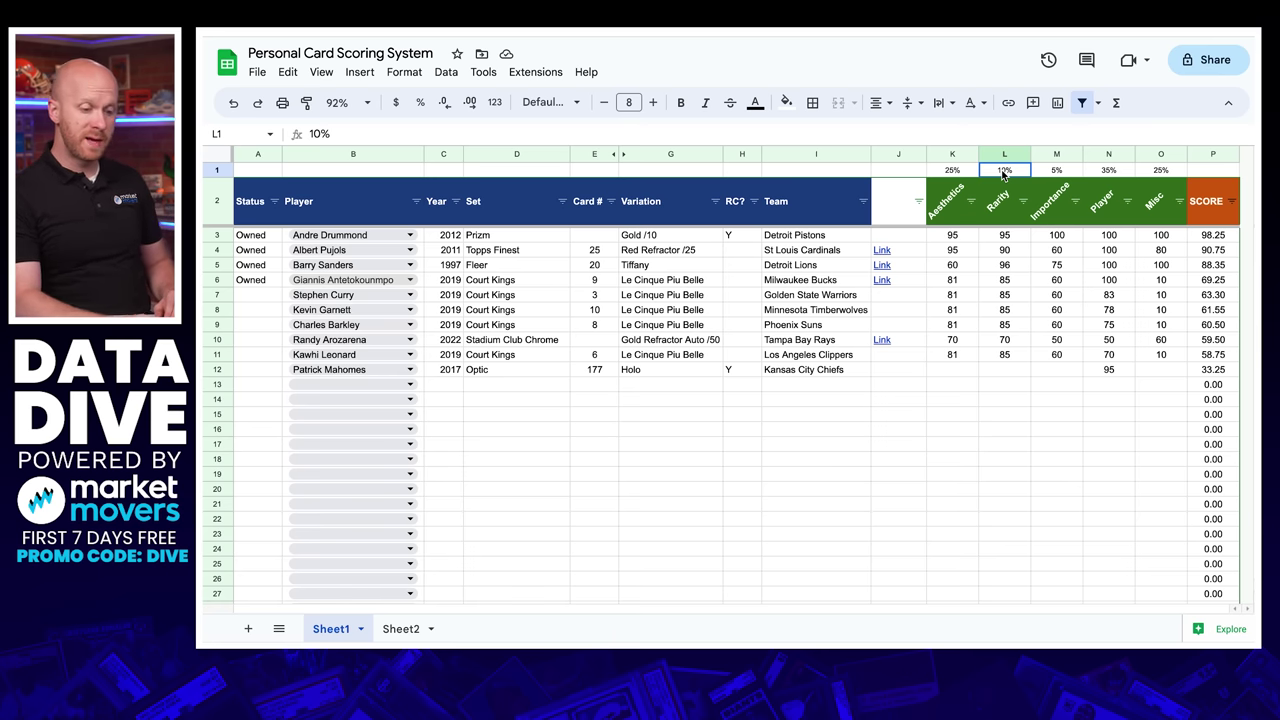
left_click(1054, 211)
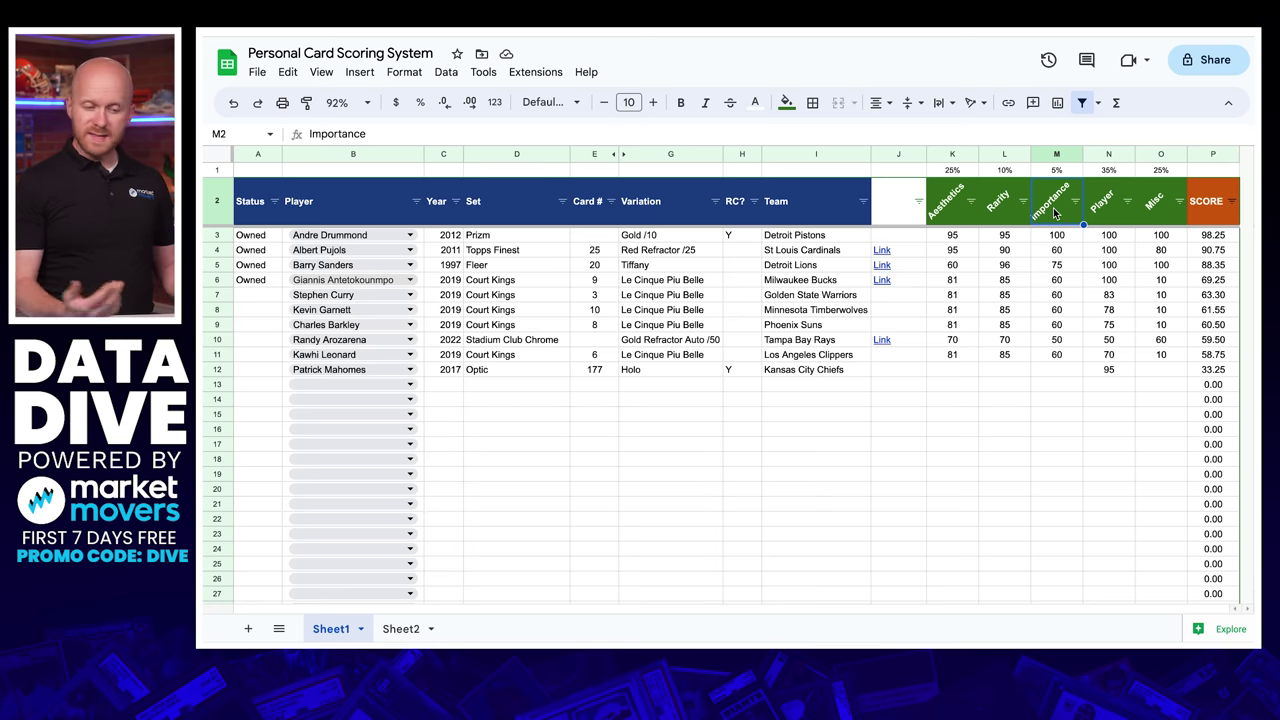
key("Up")
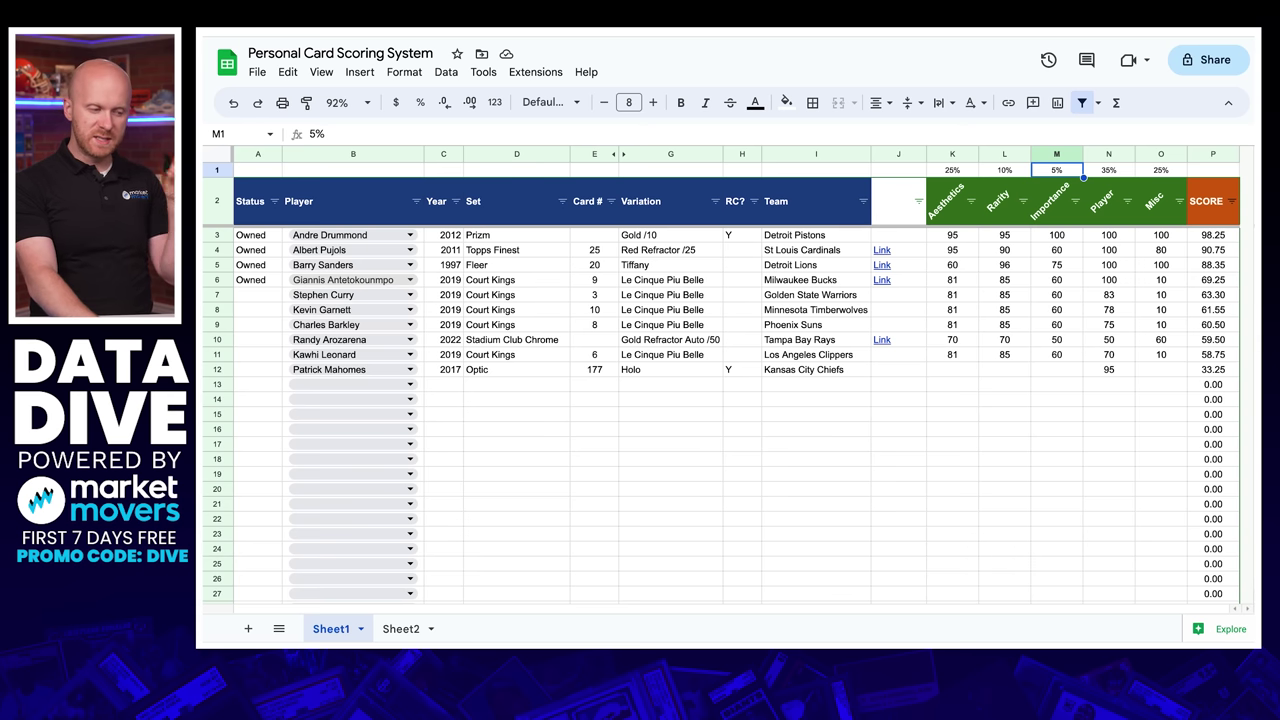
key("Down")
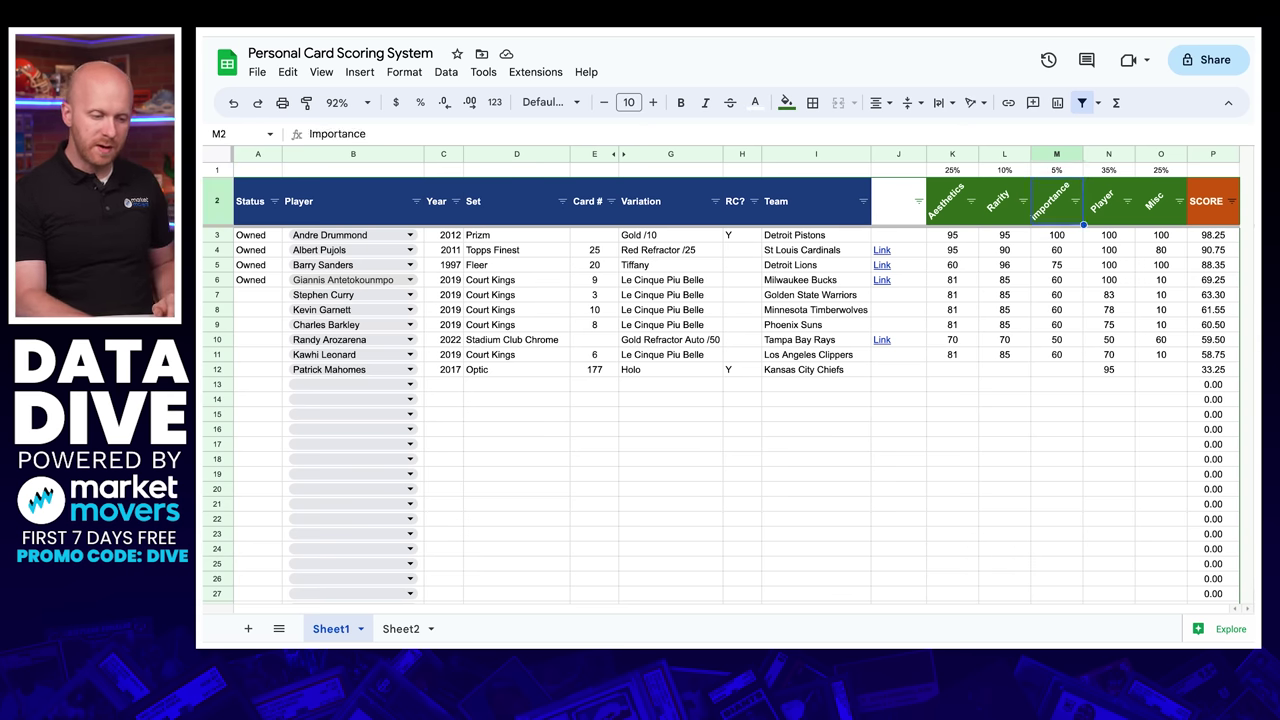
key("Right")
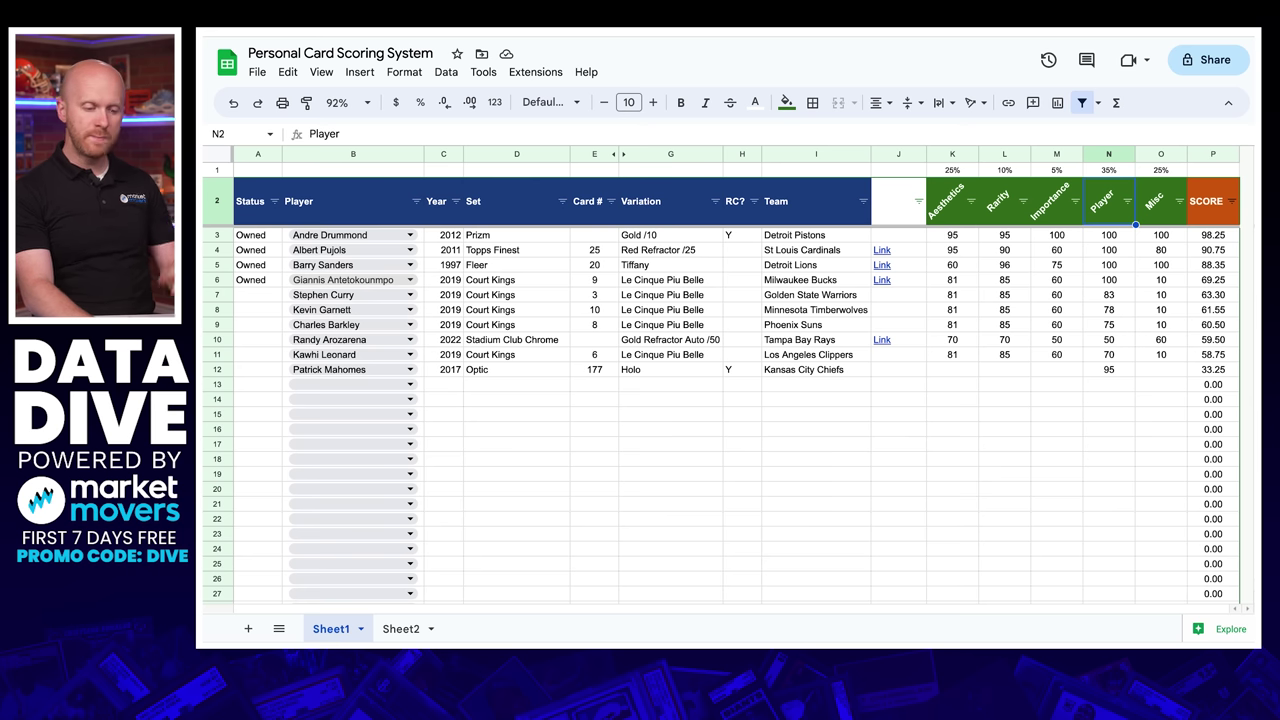
left_click(1150, 221)
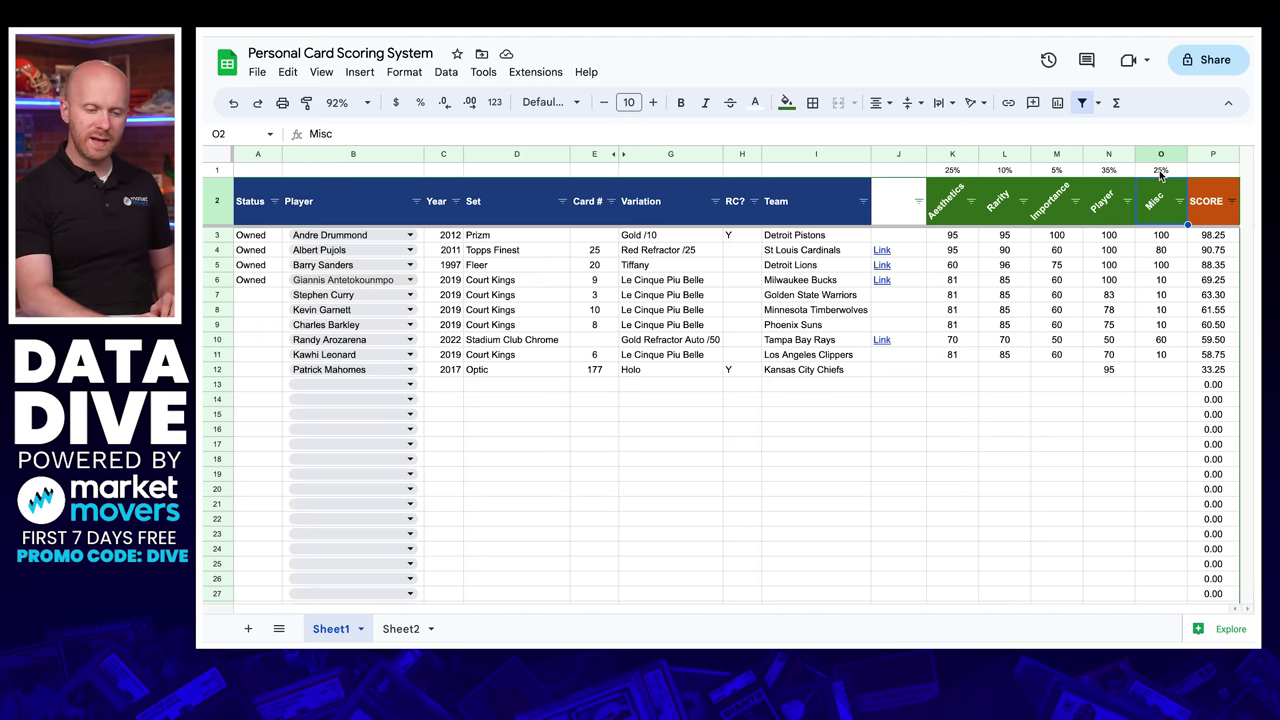
left_click(1161, 172)
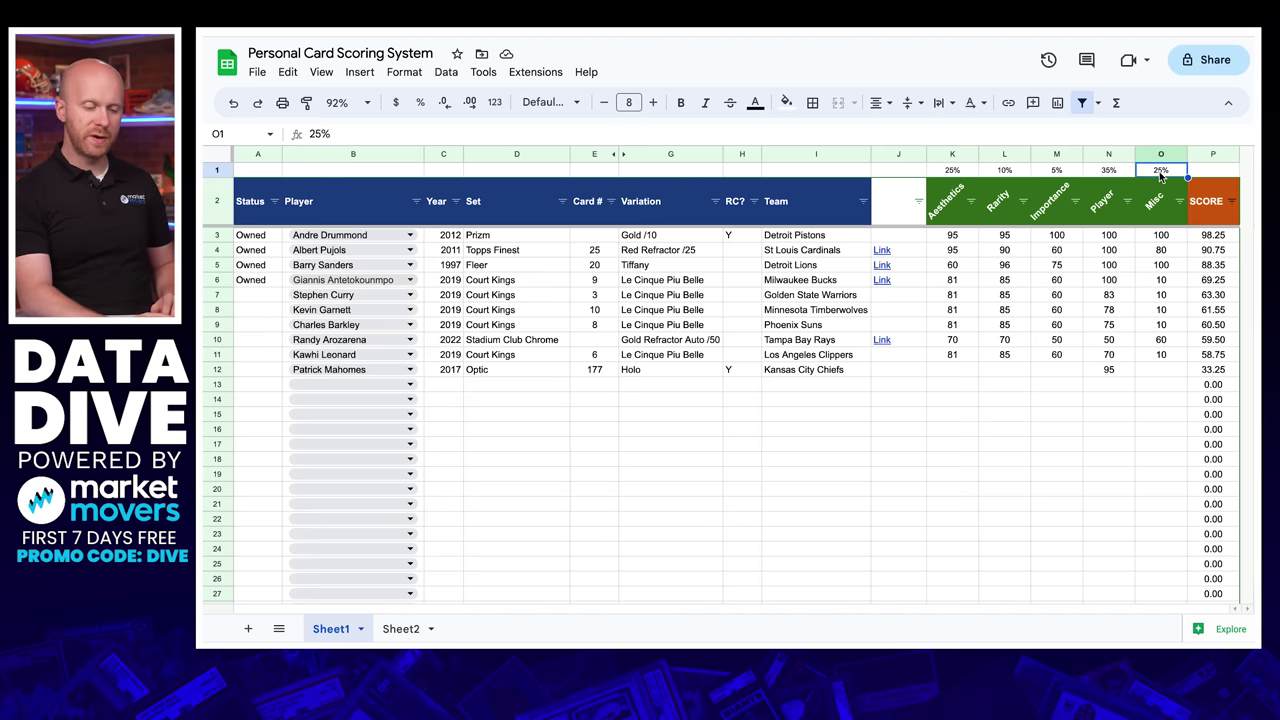
left_click(1170, 284)
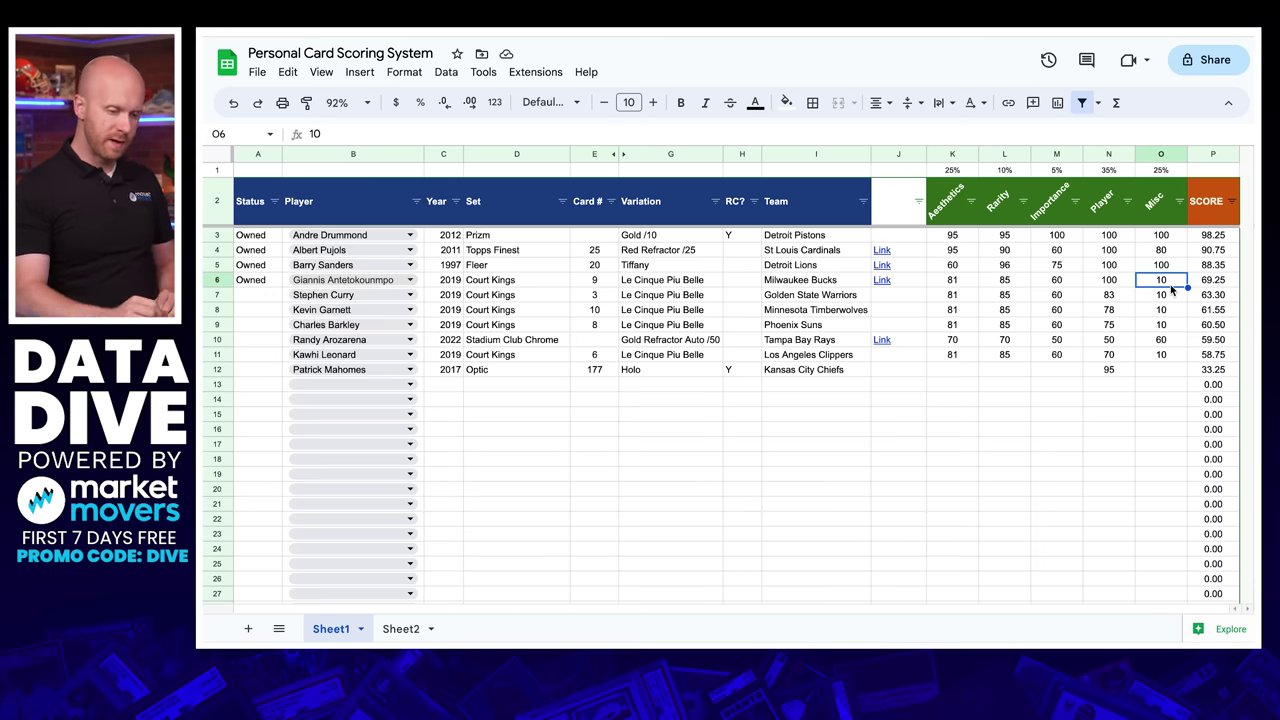
- Inspect the weighted SCORE formula in P3 along with the Player score formula in N3 and its weight in N1
left_click(1232, 235)
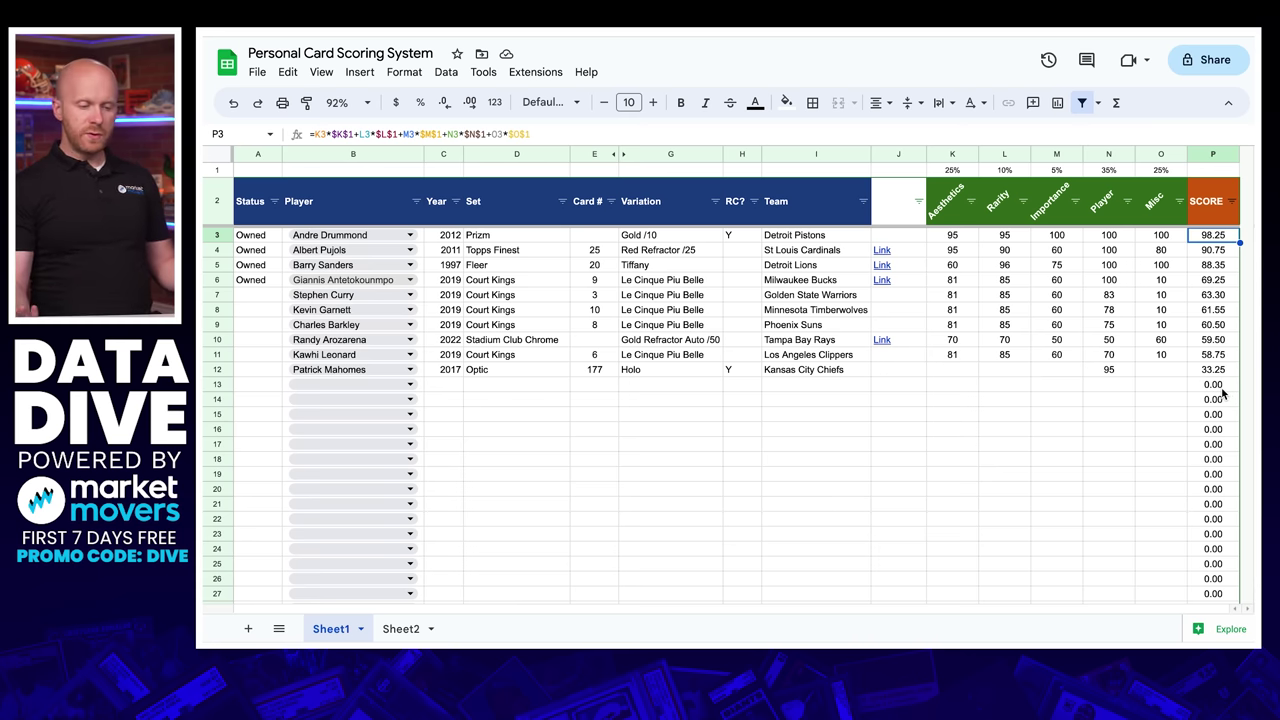
left_click(1115, 239)
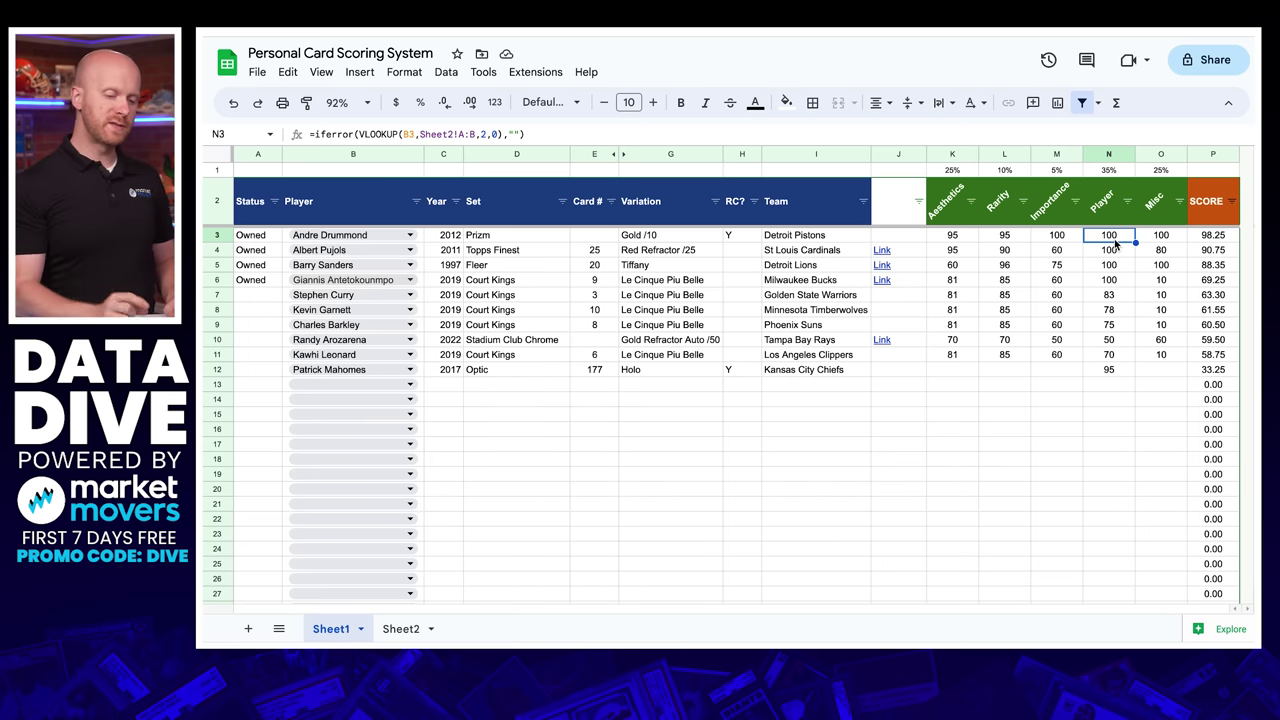
left_click(1115, 171)
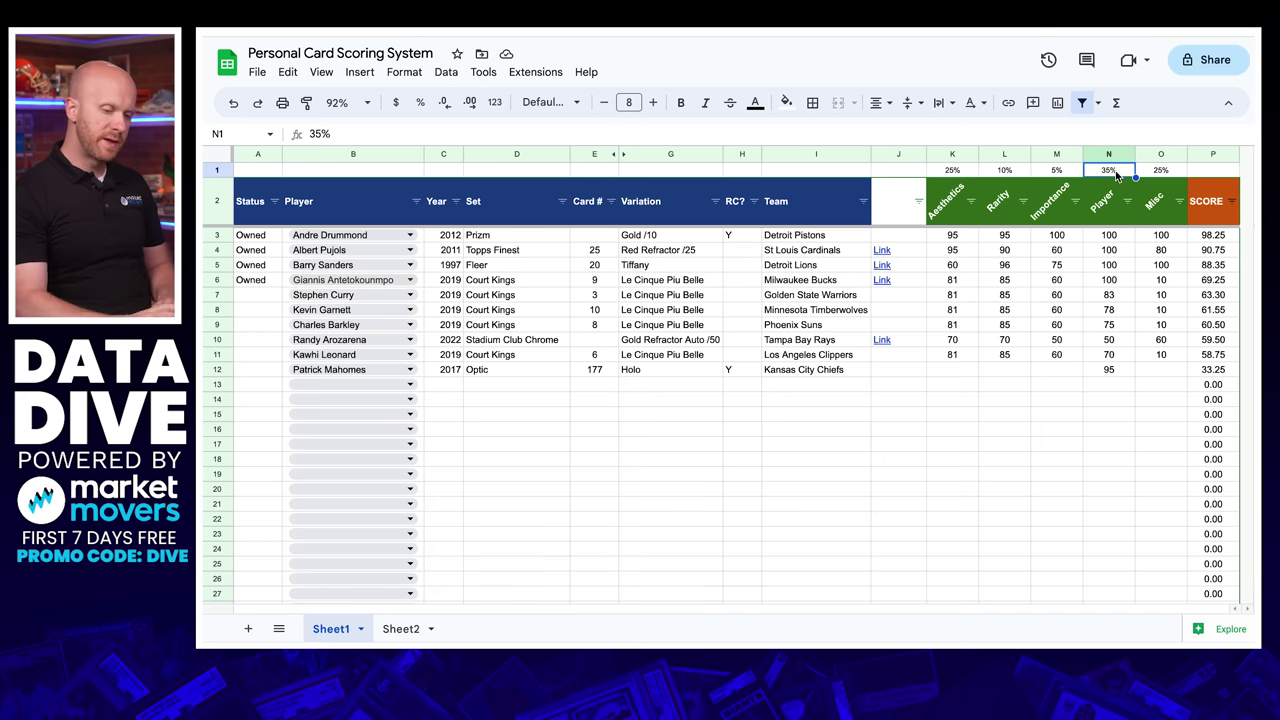
- Go through the Andre Drummond card's category scores in row 3, from Aesthetics to Player
left_click(960, 238)
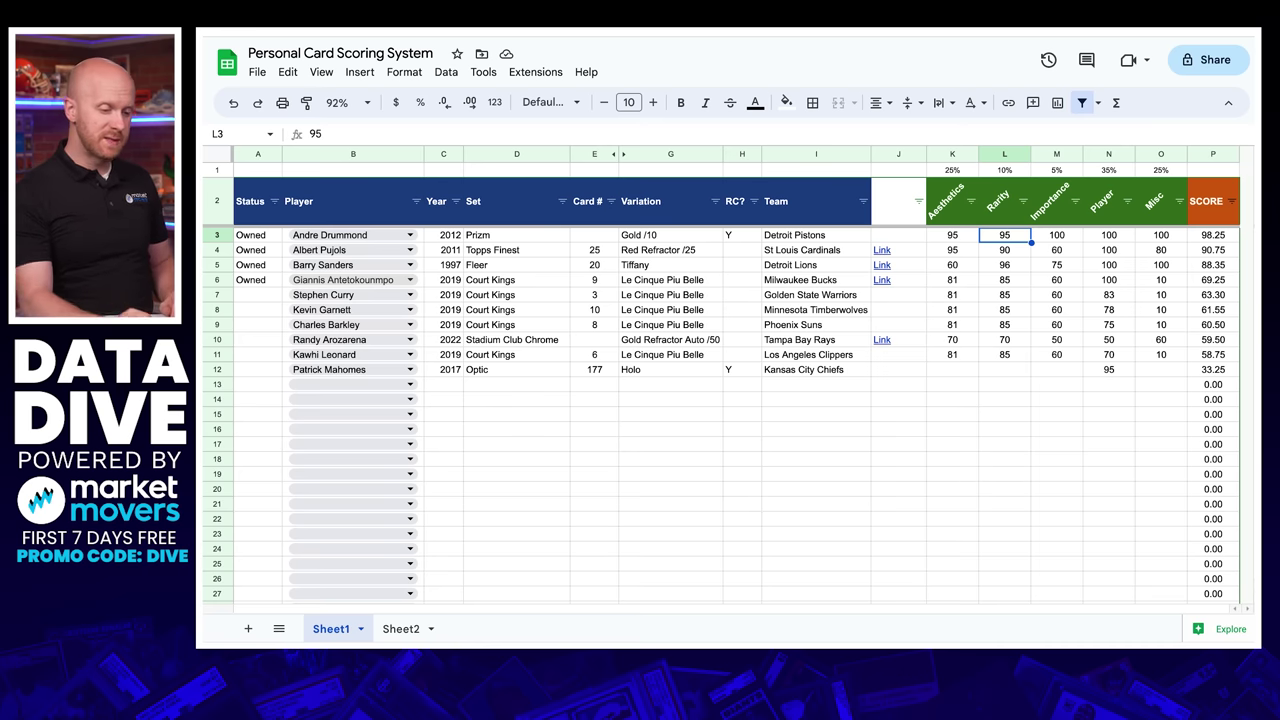
left_click(1056, 235)
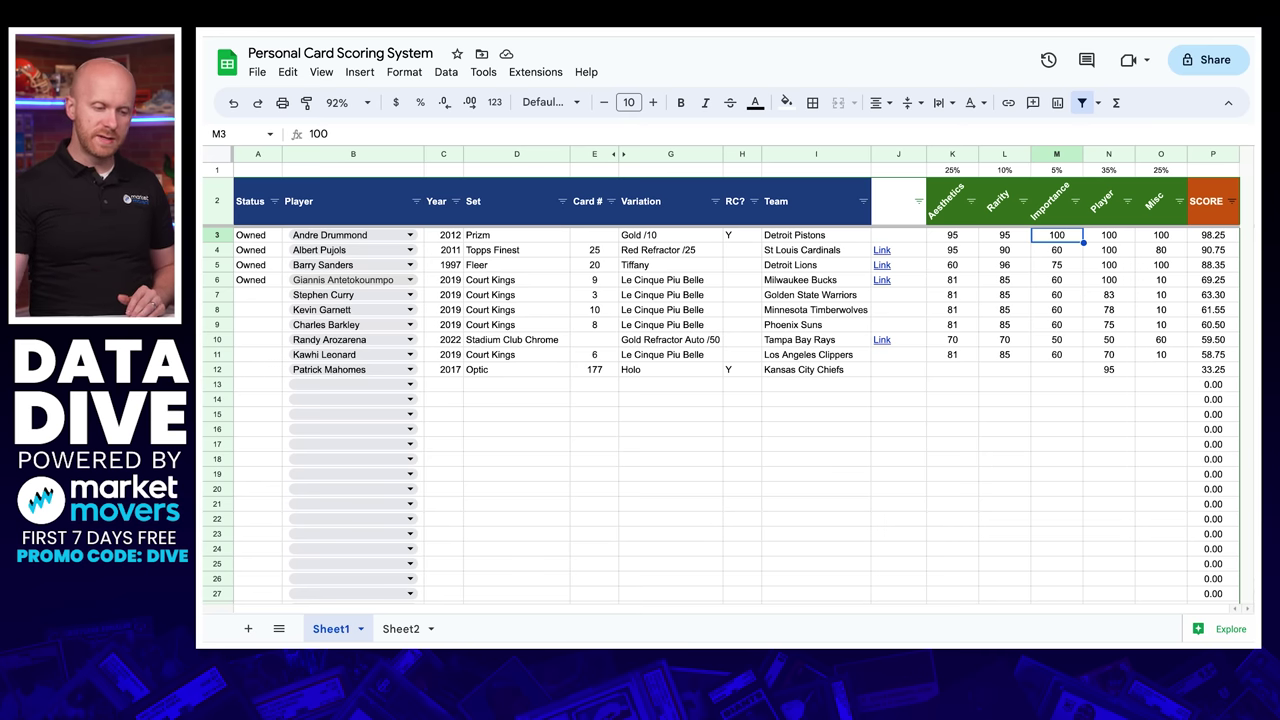
left_click(1108, 235)
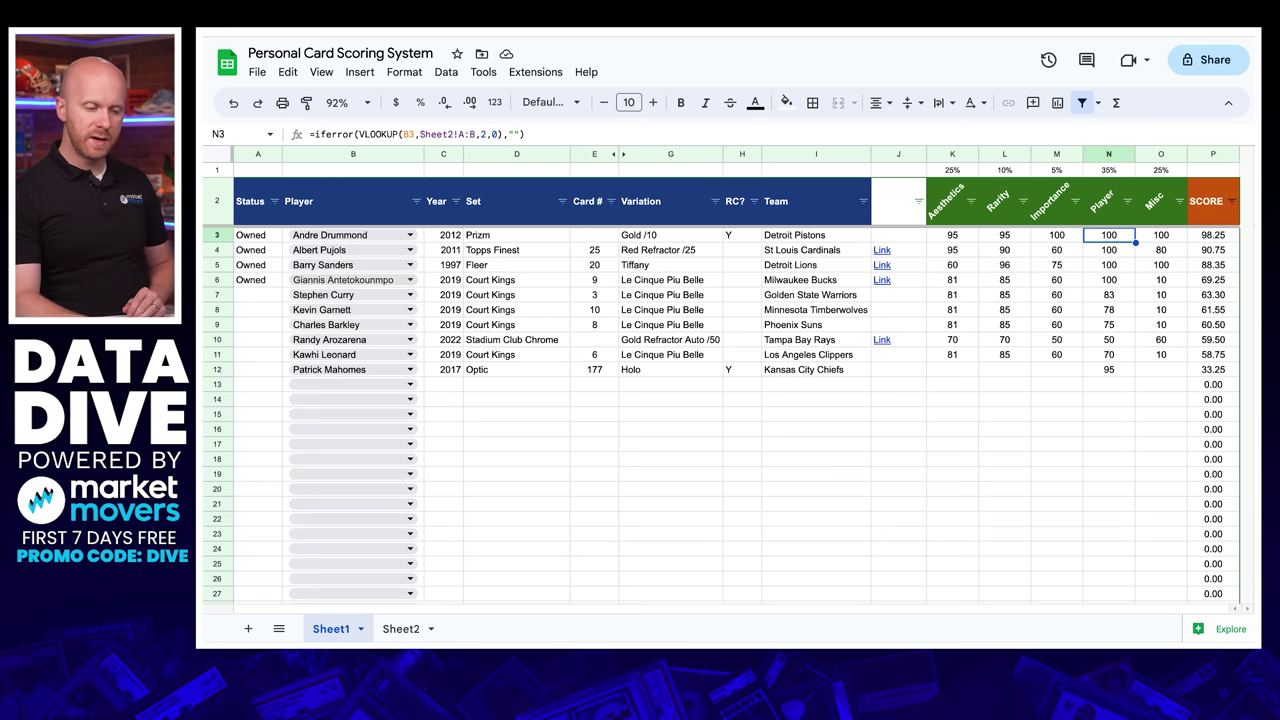
- Examine the Andre Drummond card's Misc score in O3 and the overall SCORE formulas in P3 and P4
left_click(1160, 235)
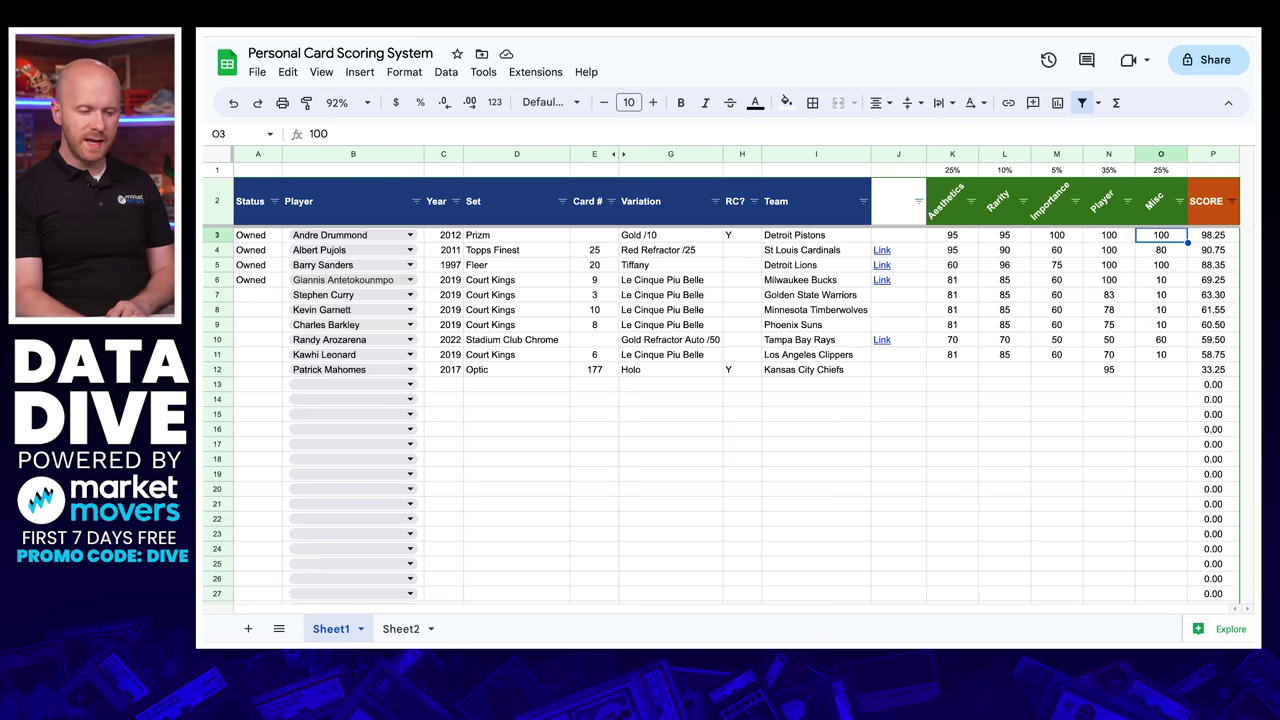
left_click(1213, 235)
left_click(1213, 250)
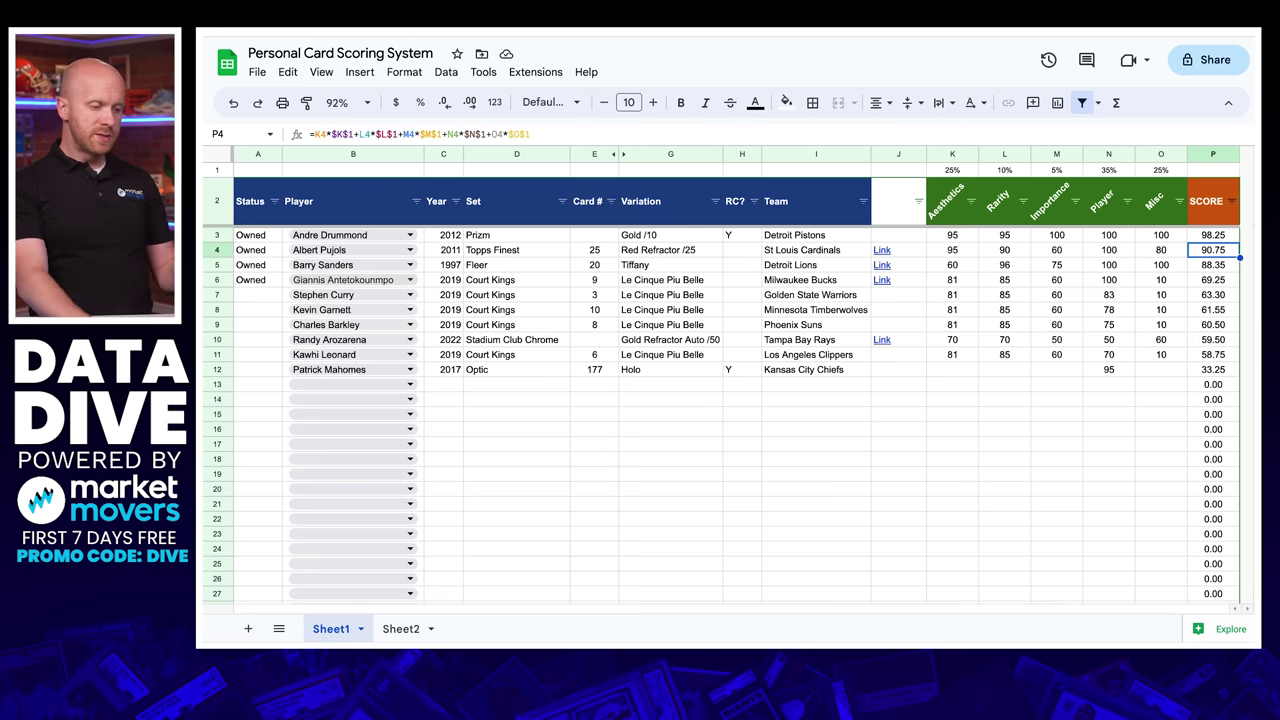
- Go through the Albert Pujols card's details across row 4, from its year and set to its chart link
key("Left")
key("Left")
key("Left")
key("Left")
key("Left")
key("Left")
key("Left")
key("Left")
key("Left")
key("Left")
key("Left")
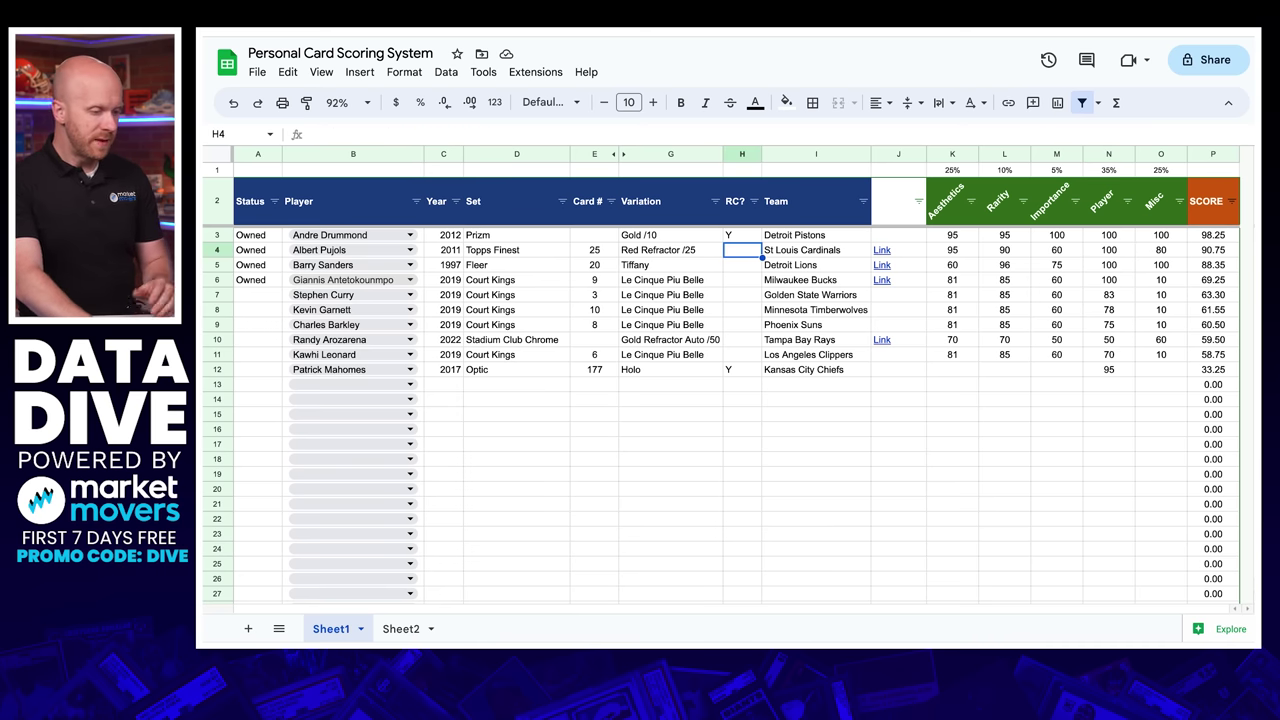
key("Left")
key("Left")
key("Right")
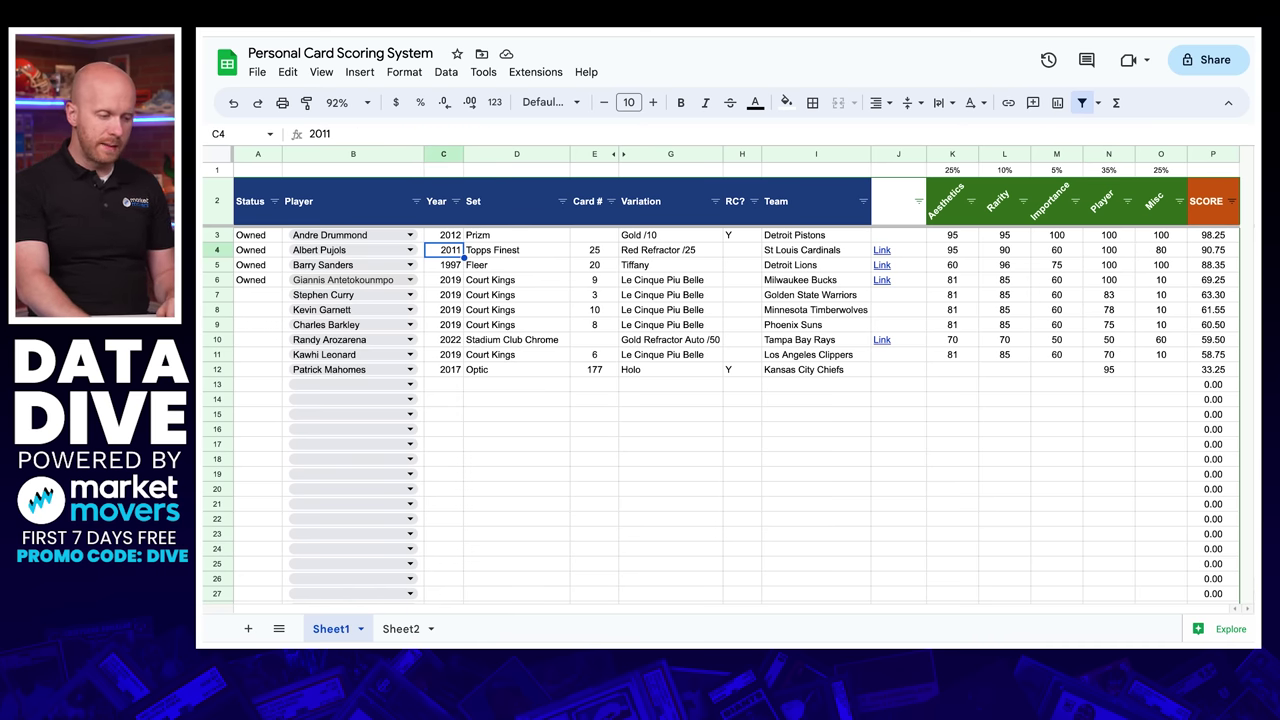
key("Right")
key("Right")
key("Right")
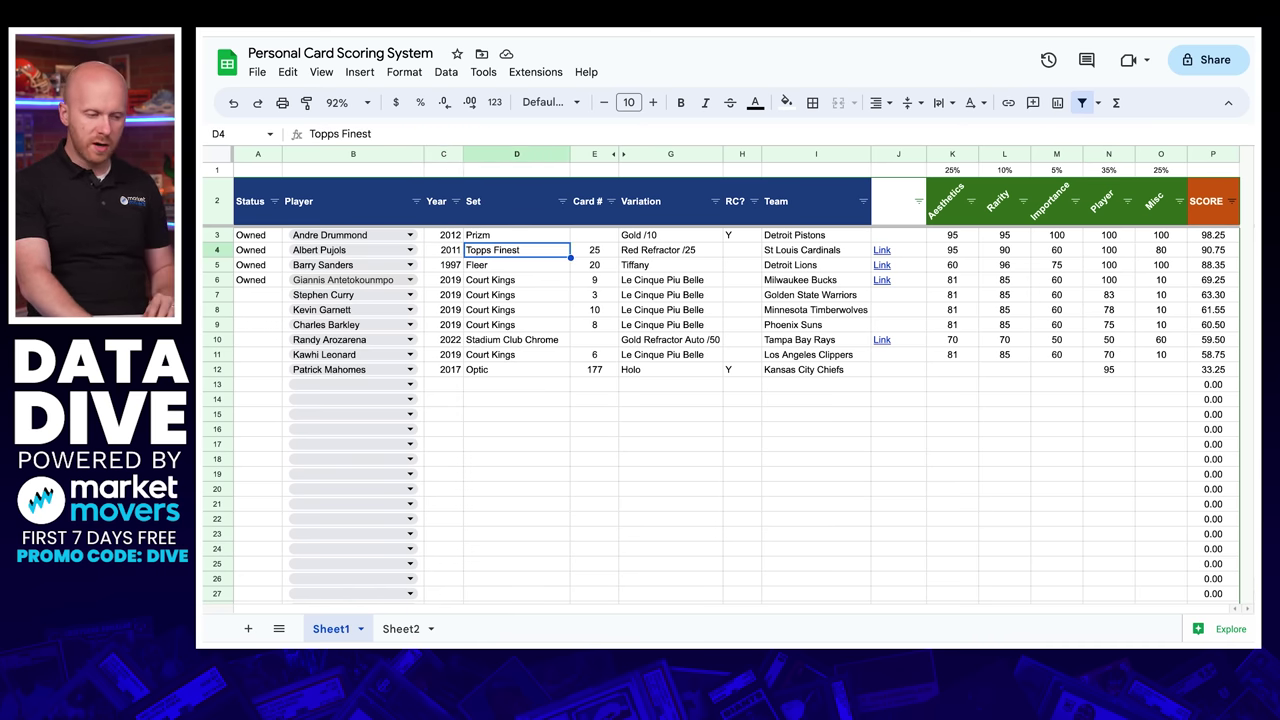
key("Right")
key("Right")
key("Right")
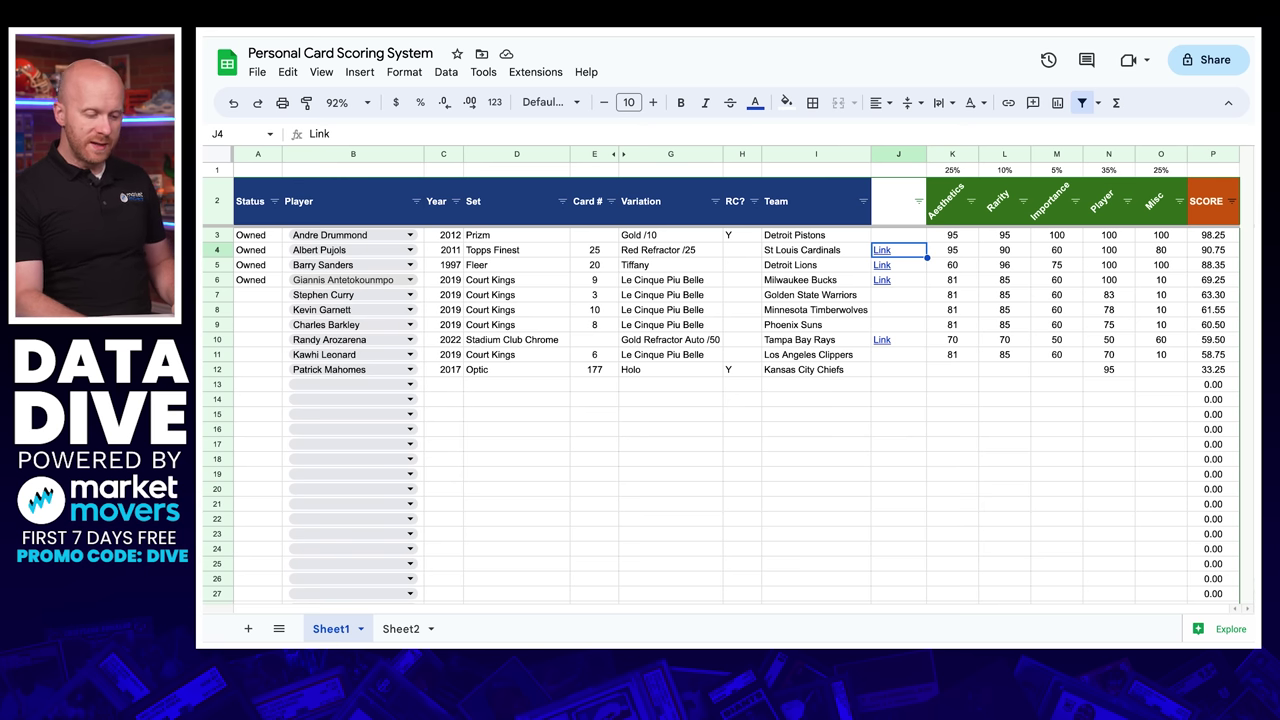
- Review the Albert Pujols card's five category scores in row 4, plus the Barry Sanders card's Misc score in O5
left_click(952, 250)
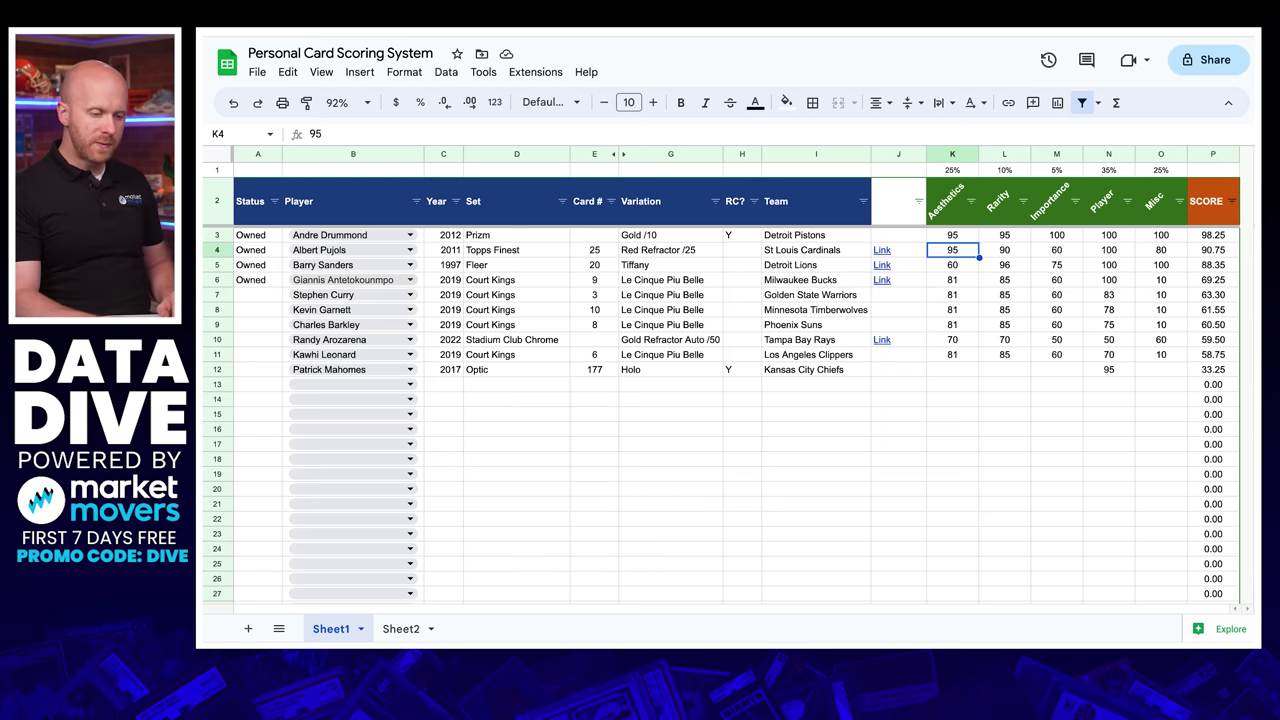
left_click(1004, 250)
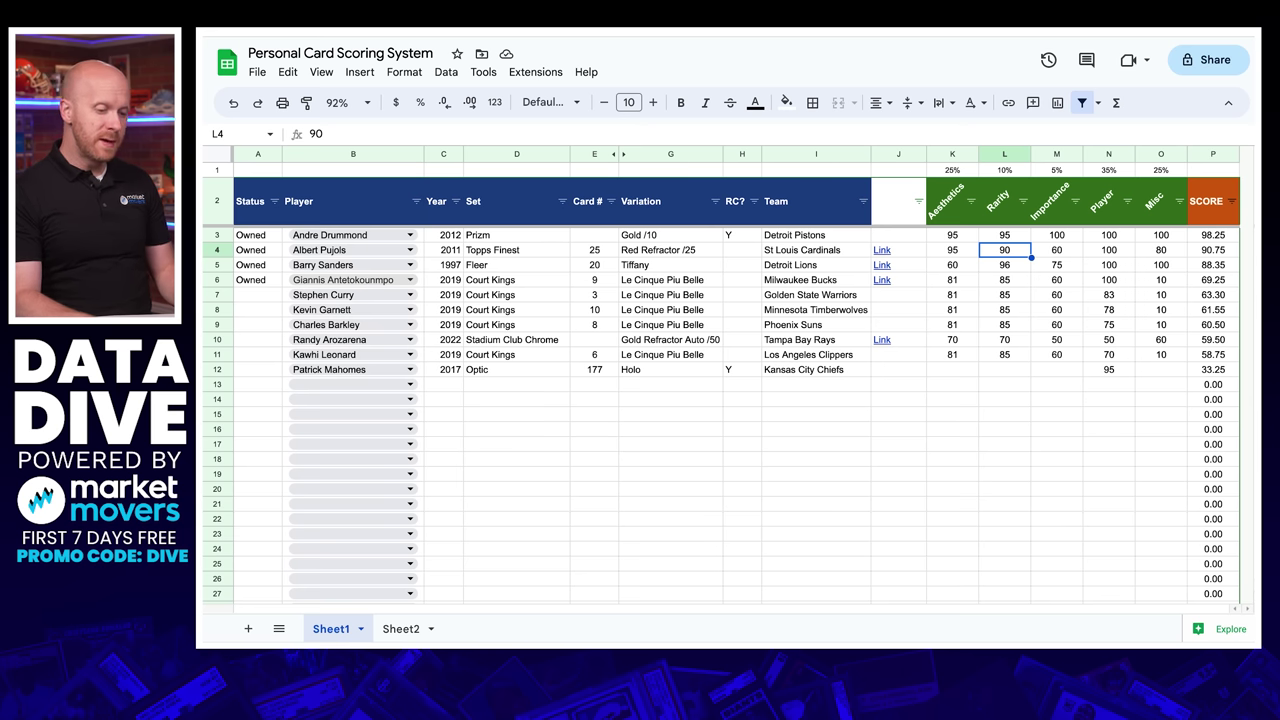
left_click(1056, 250)
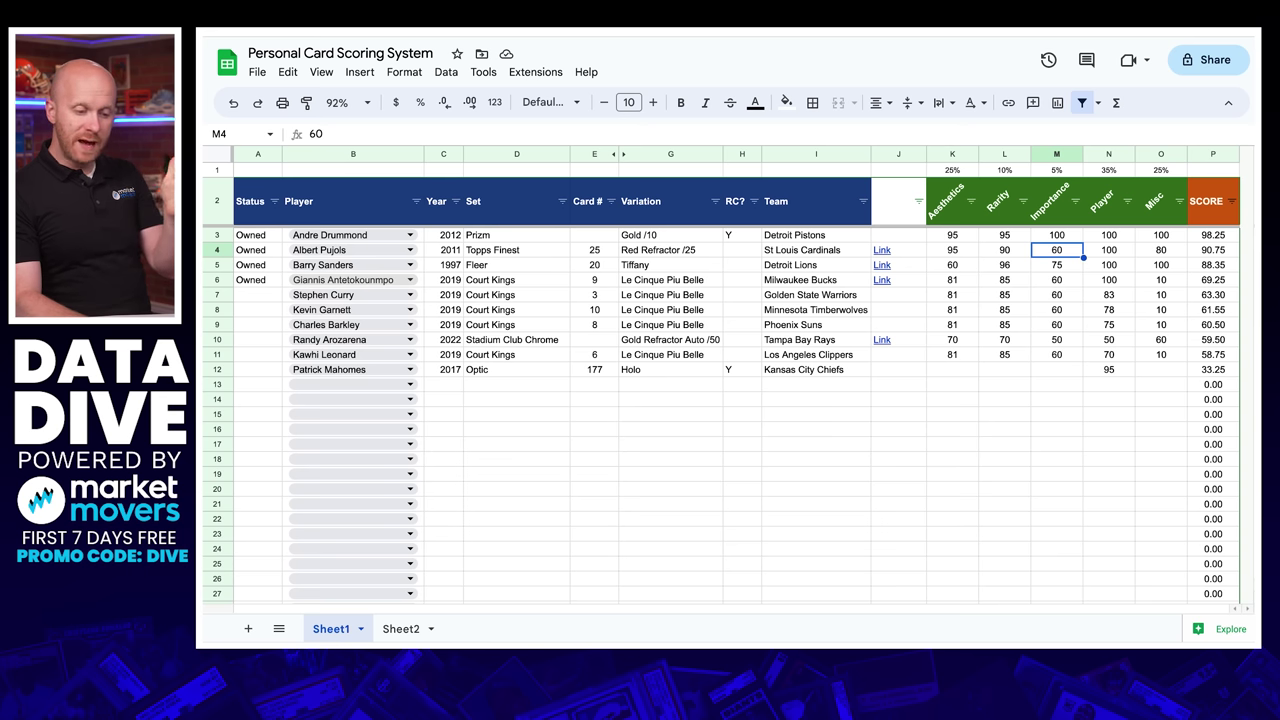
left_click(1108, 250)
left_click(1160, 250)
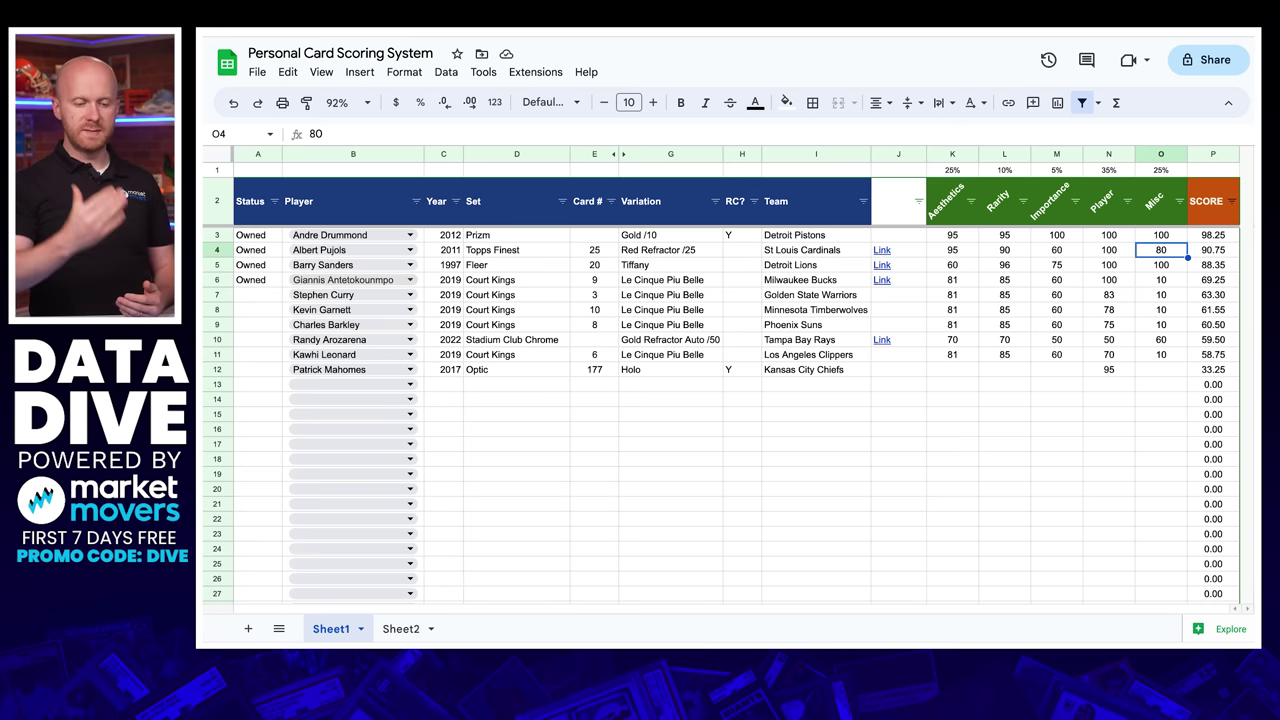
left_click(1160, 265)
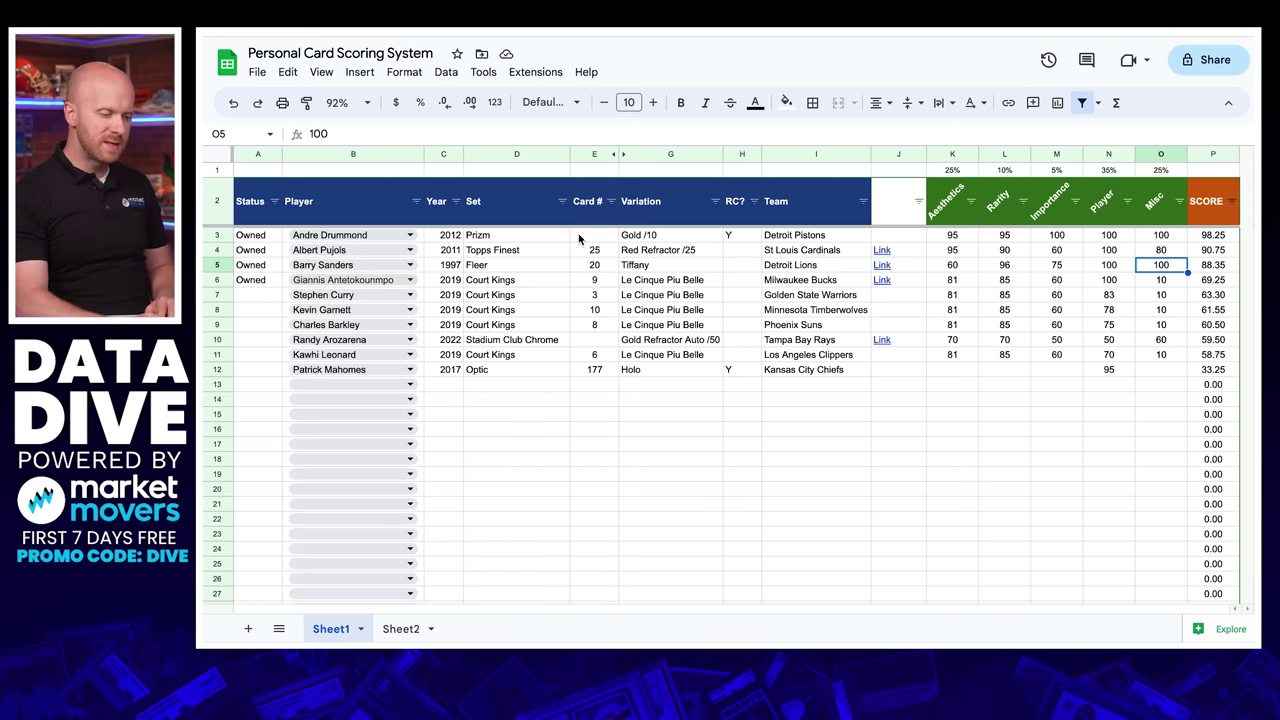
- Score the Patrick Mahomes 2017 Optic Holo card in row 12 with Aesthetics 80, Rarity 40 and Importance 80
left_click(553, 372)
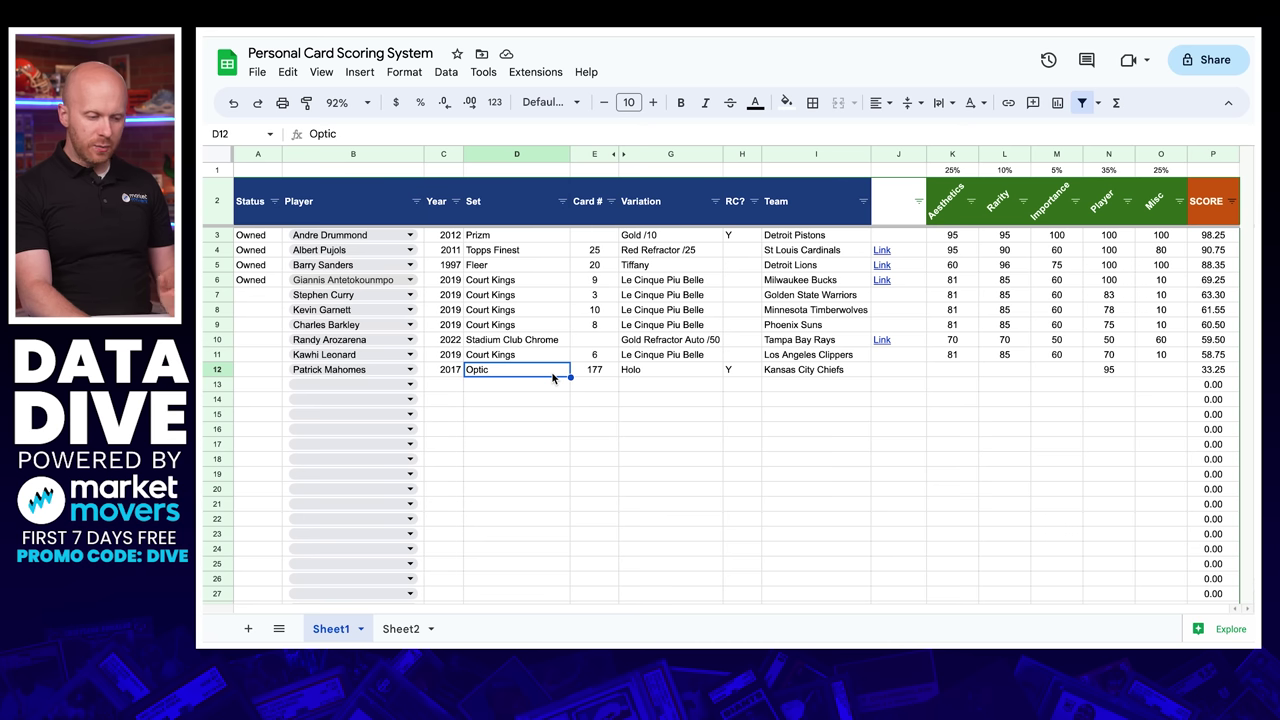
key("Right")
key("Right")
key("Right")
key("Right")
key("Right")
key("Right")
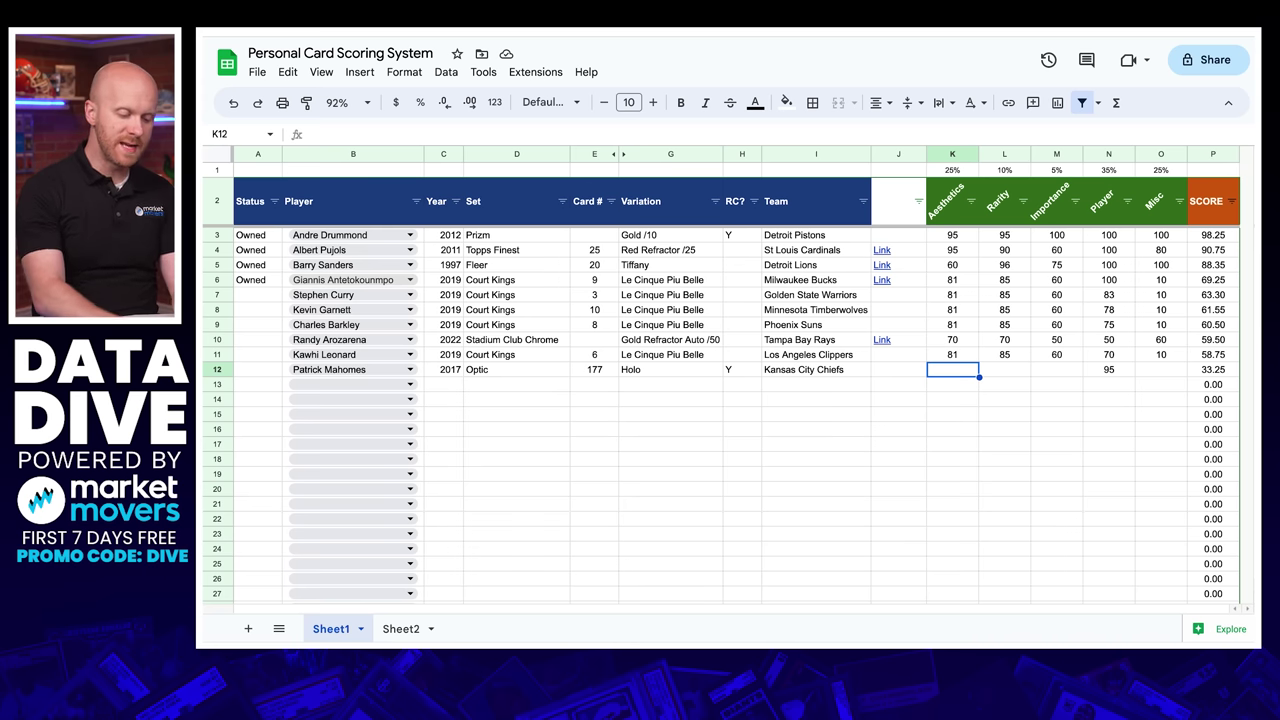
type("80")
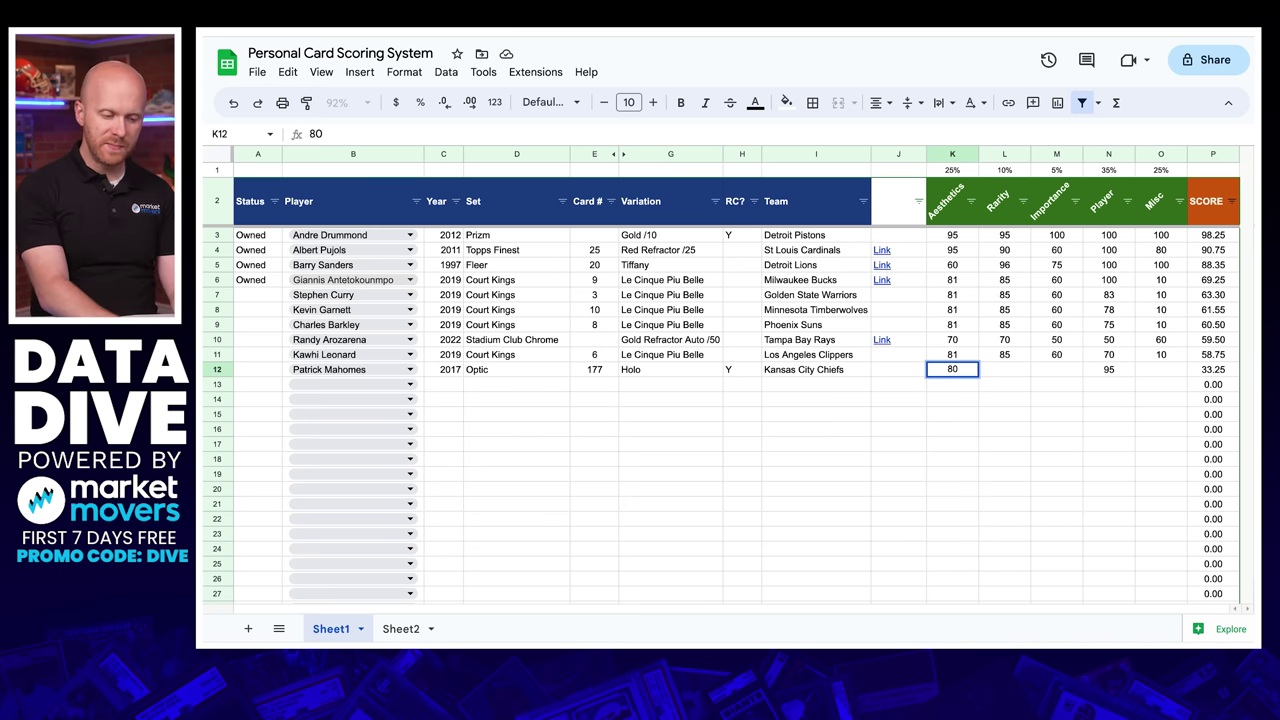
key("Tab")
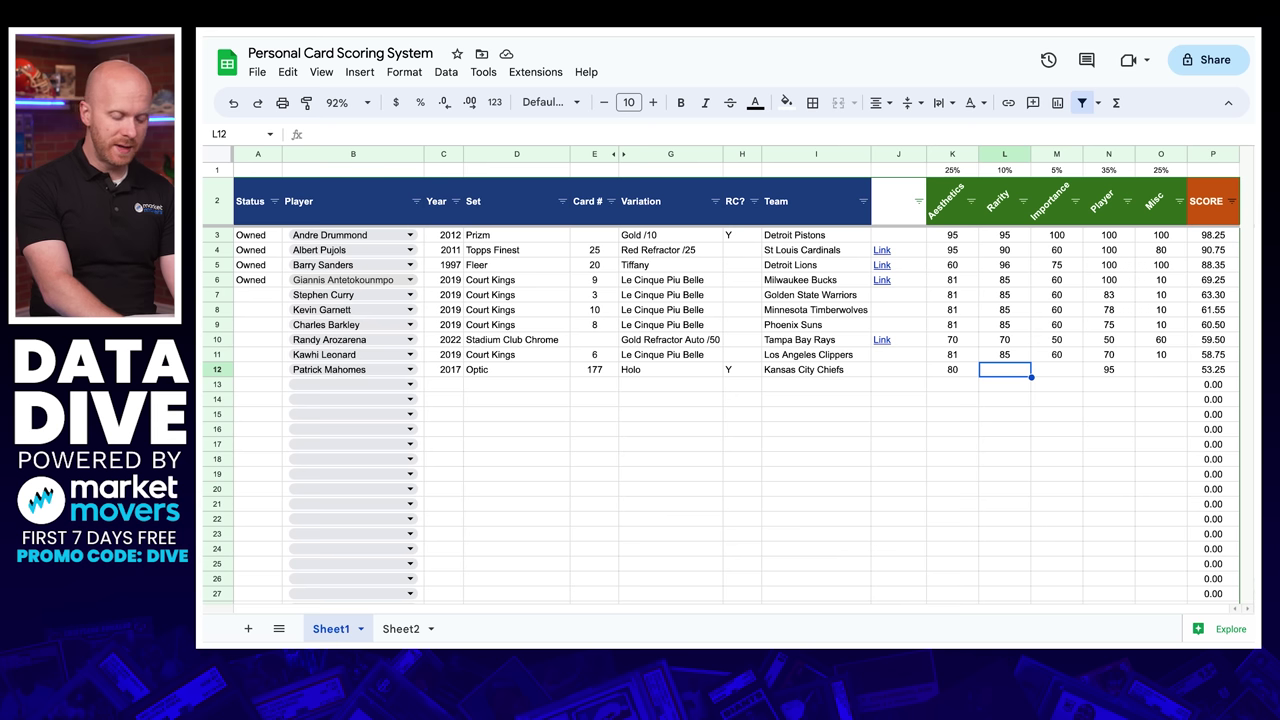
type("40")
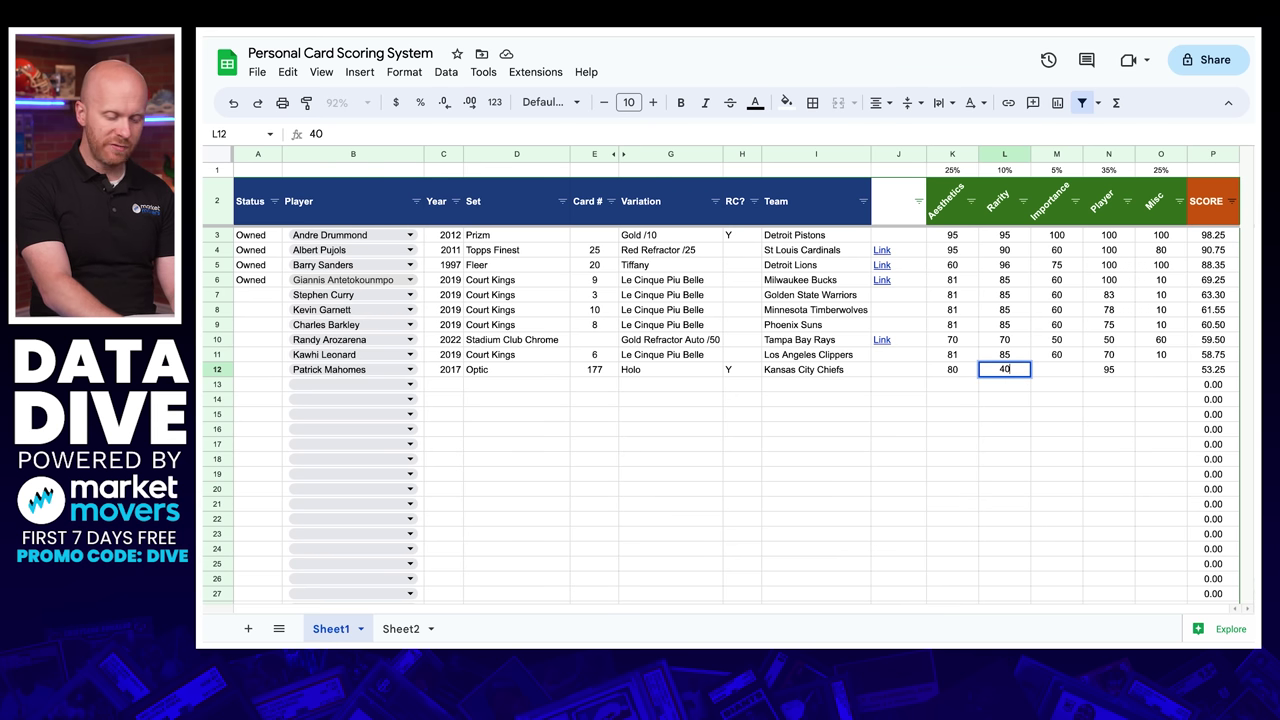
key("Tab")
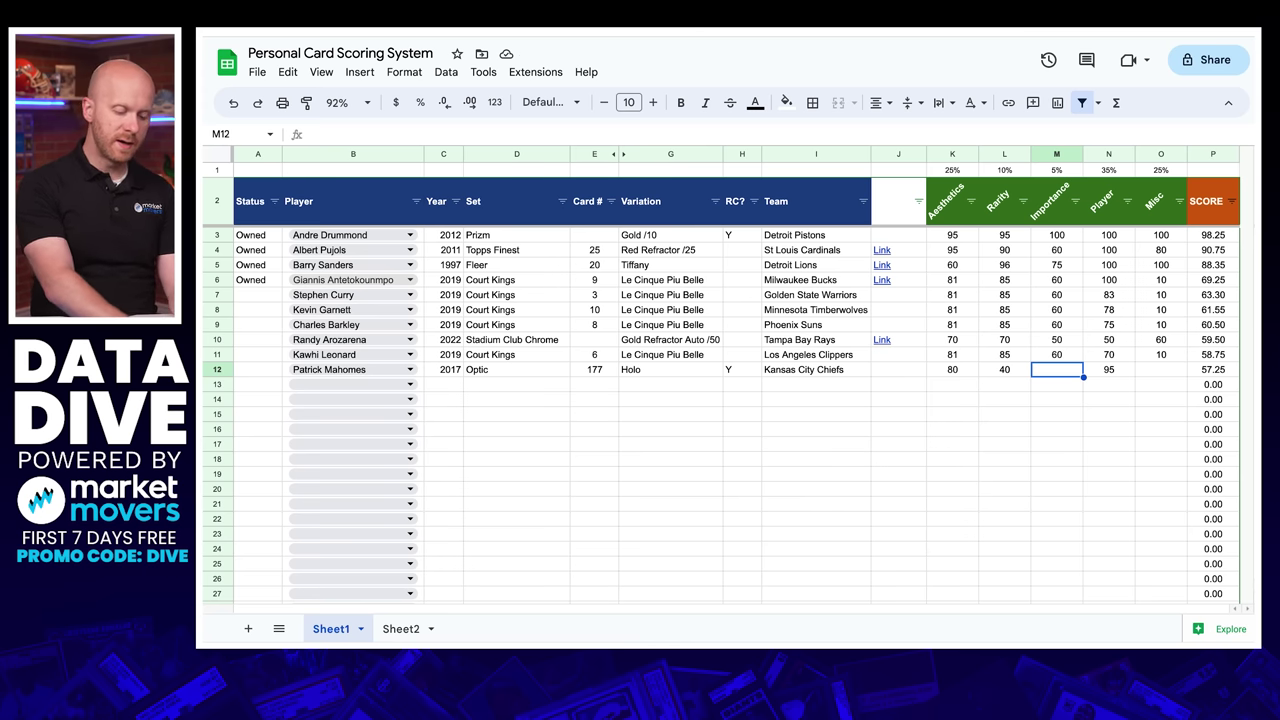
type("80")
key("Tab")
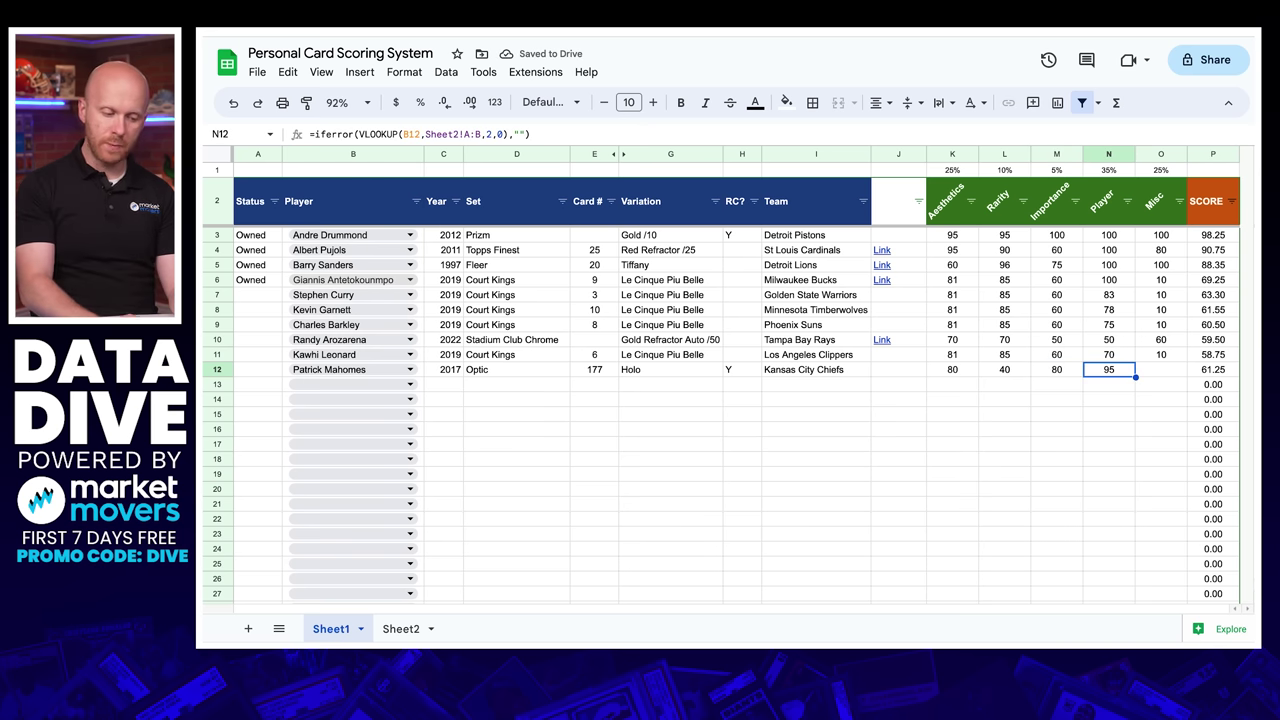
- Check the Patrick Mahomes entry in the Sheet2 player score list, and return to Sheet1
left_click(396, 628)
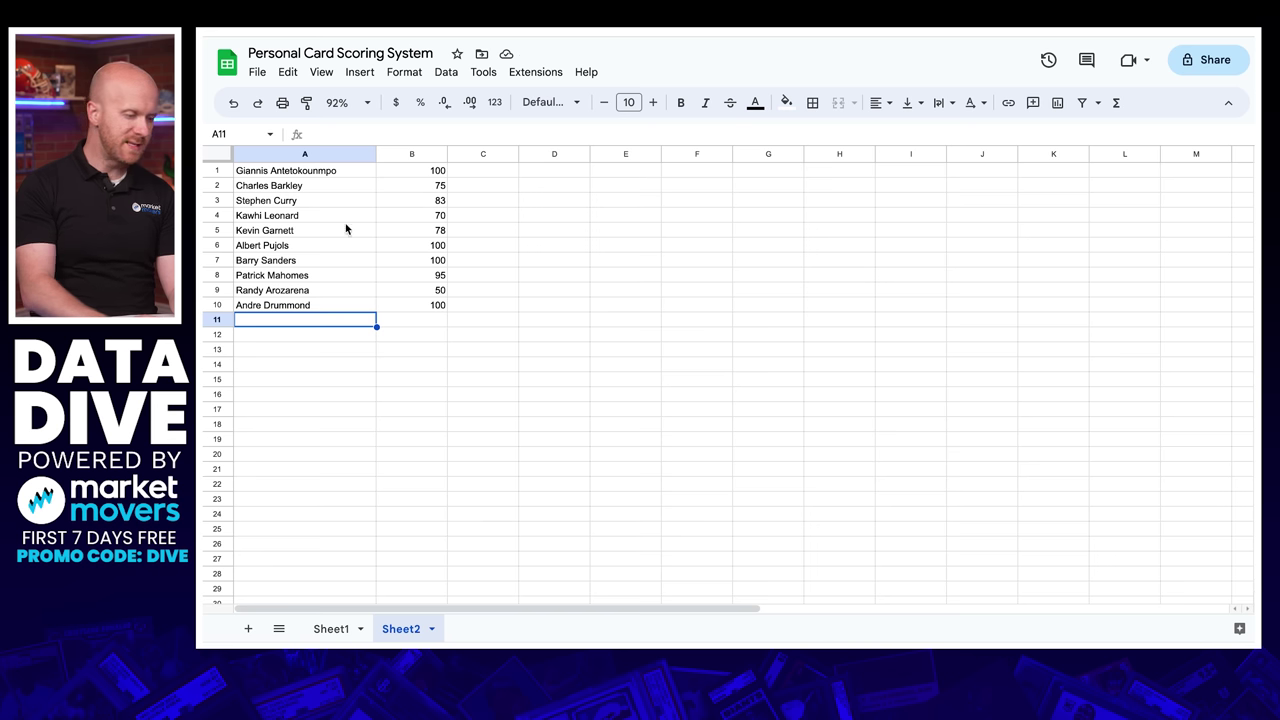
left_click(440, 277)
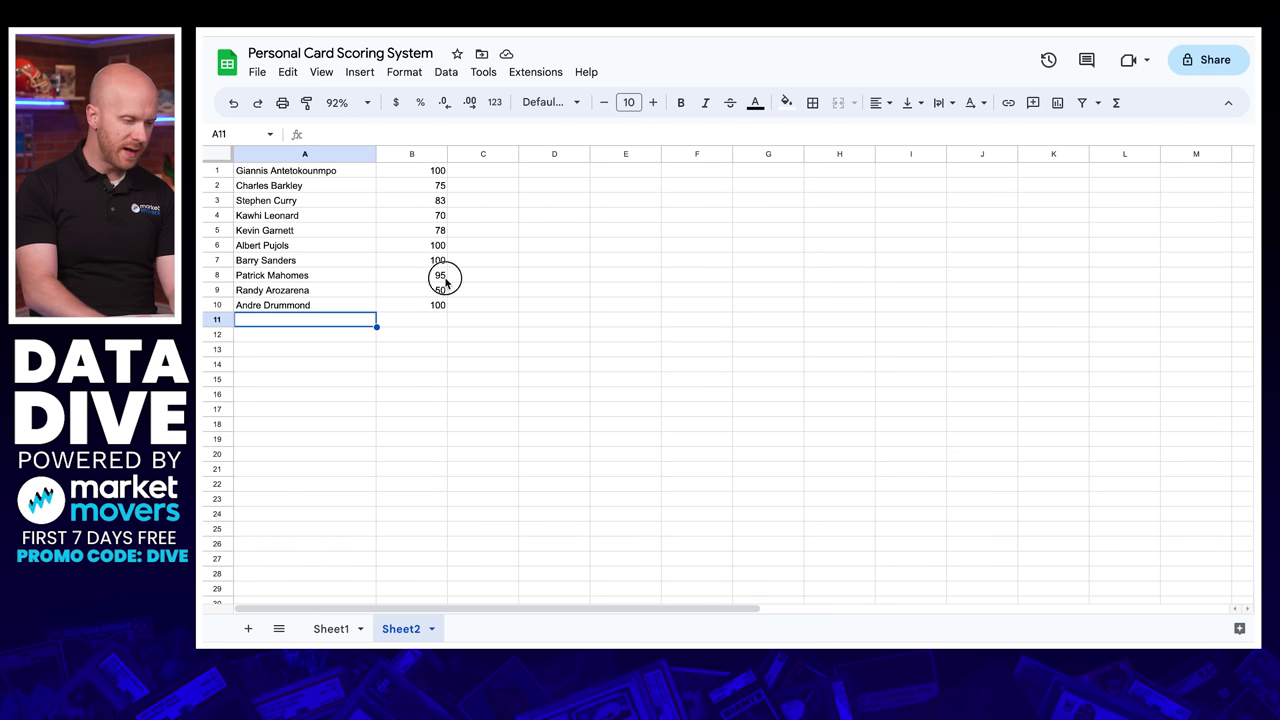
left_click(332, 627)
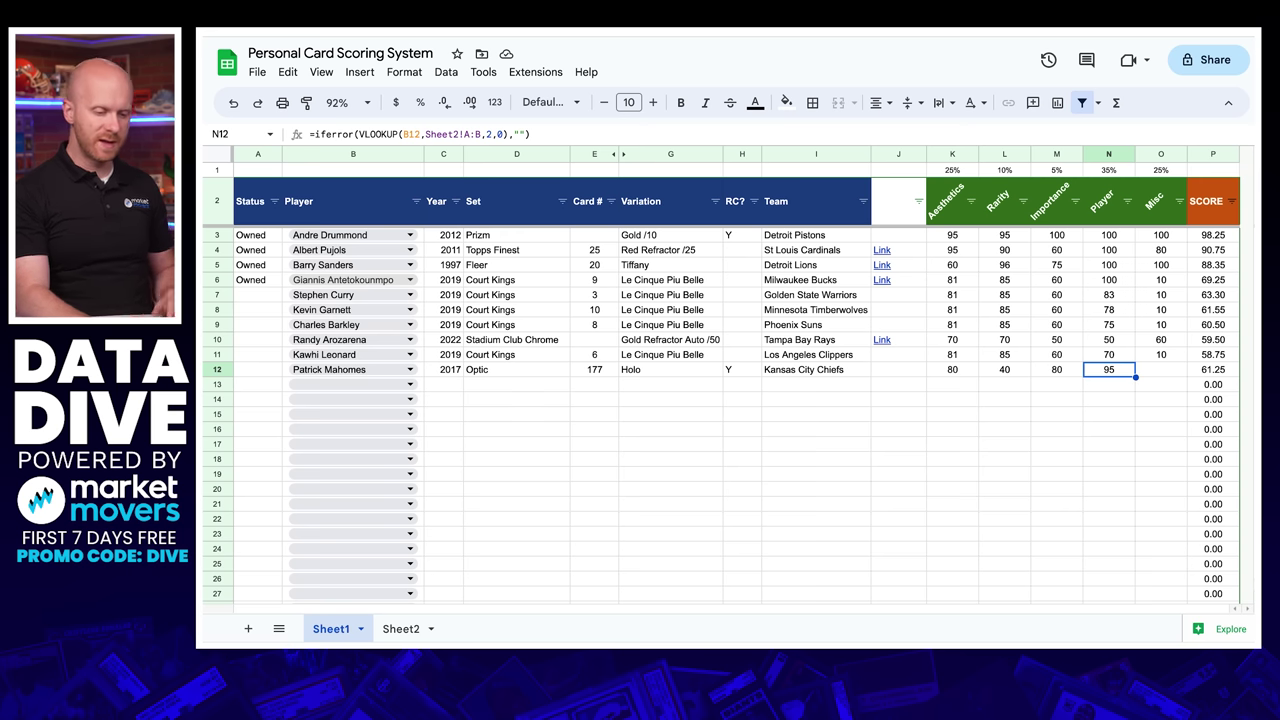
- Set the Patrick Mahomes card's Misc score in row 12 to 70
key("Tab")
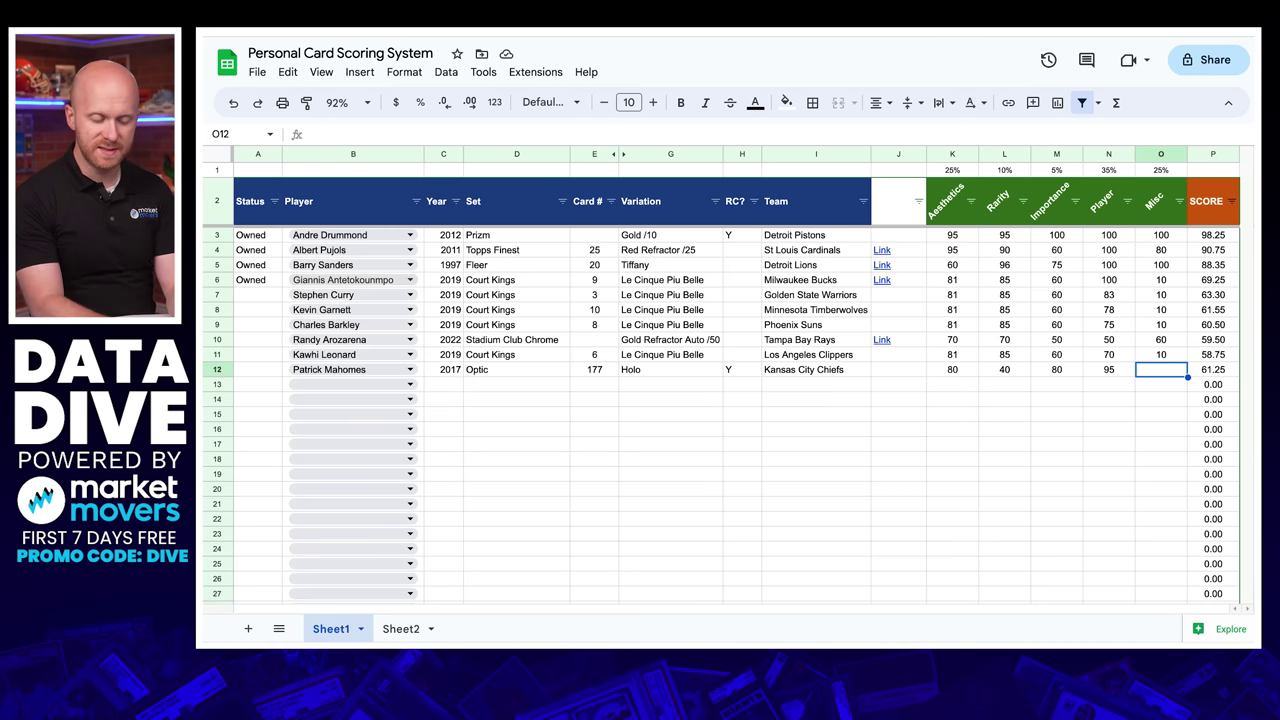
type("70")
key("Return")
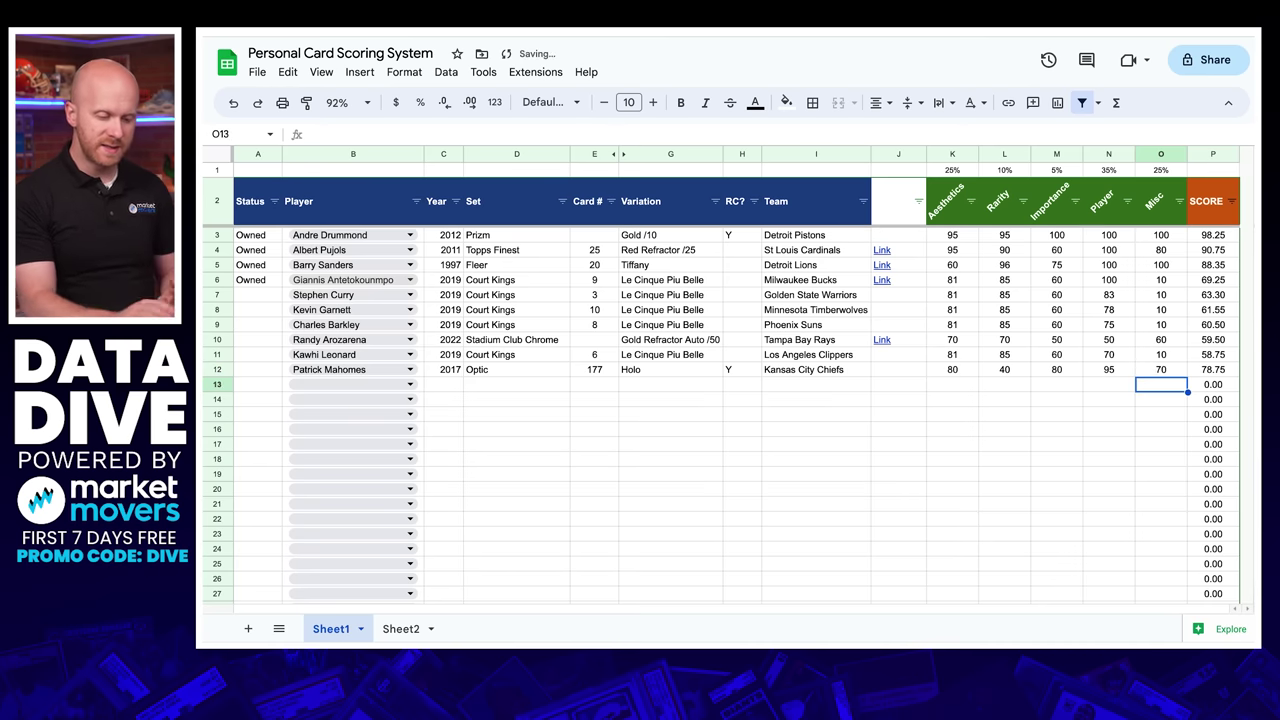
- Sort the card list by SCORE from highest to lowest, and select the Patrick Mahomes card's Misc score
left_click(1234, 204)
left_click(1200, 256)
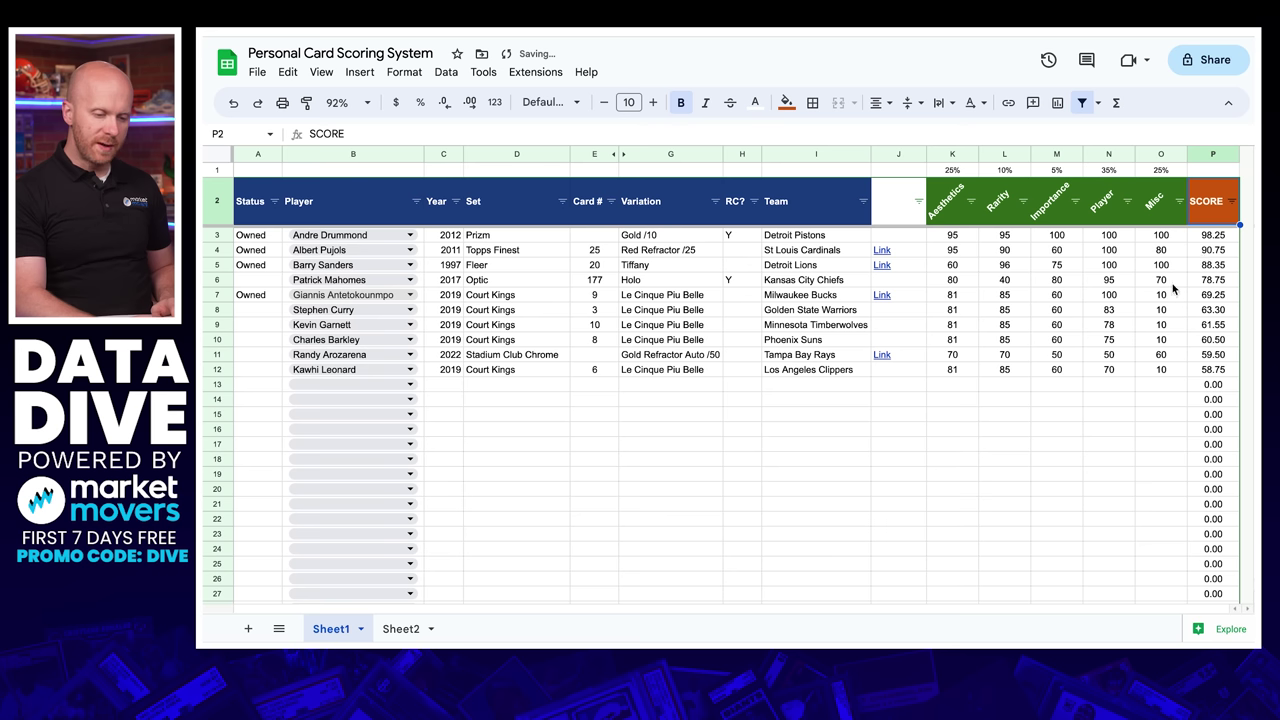
left_click(1168, 285)
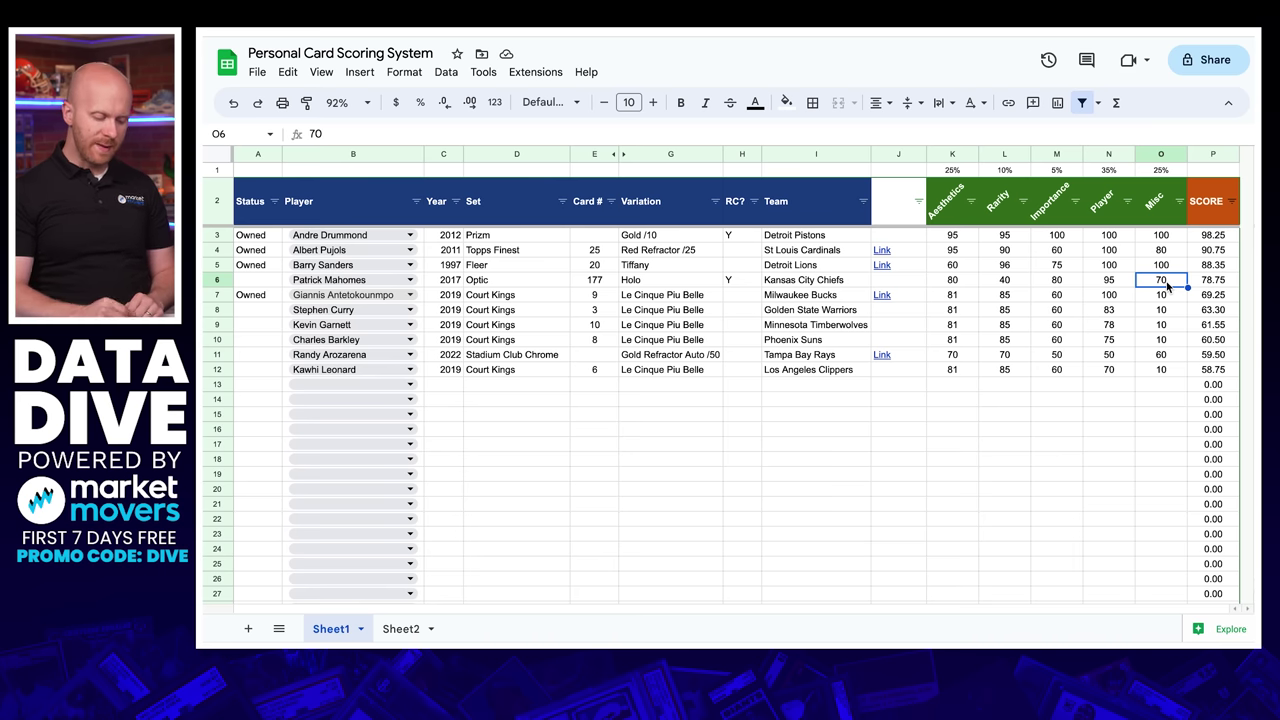
- Switch to Market Movers and browse the price movements of Julio Rodriguez PSA 9 cards for one to score
key("ctrl+super+f")
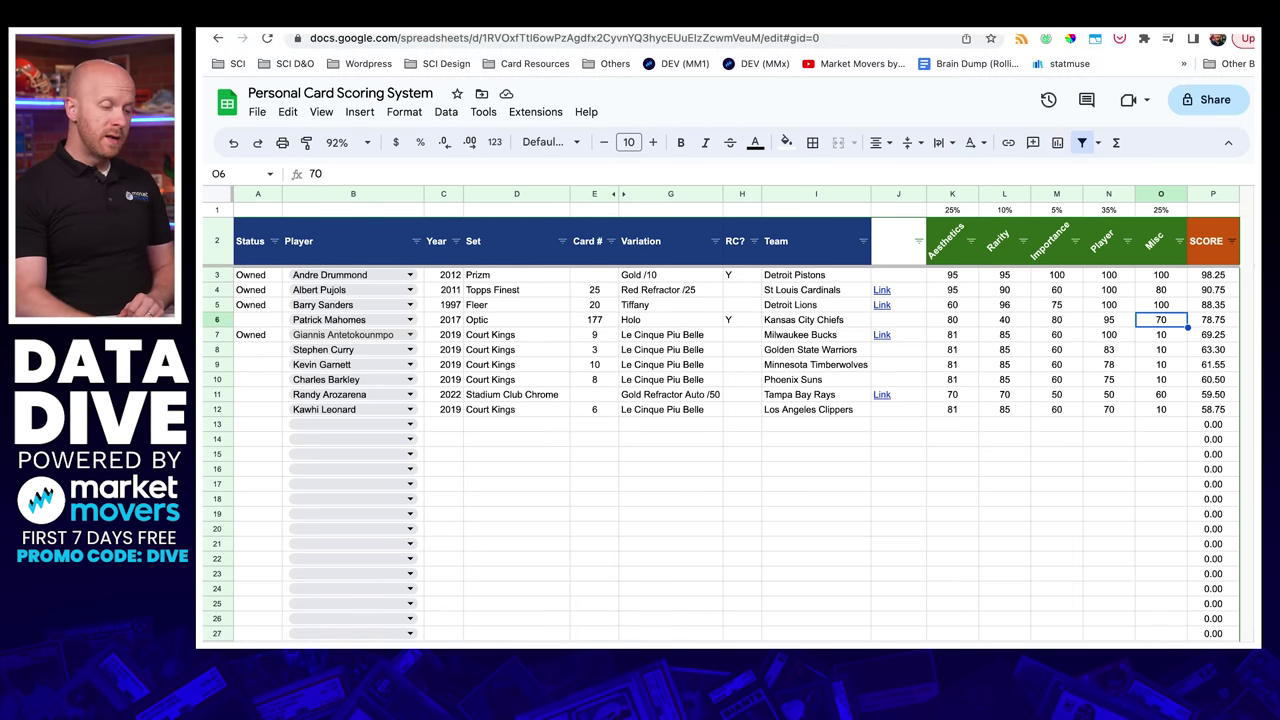
key("ctrl+Tab")
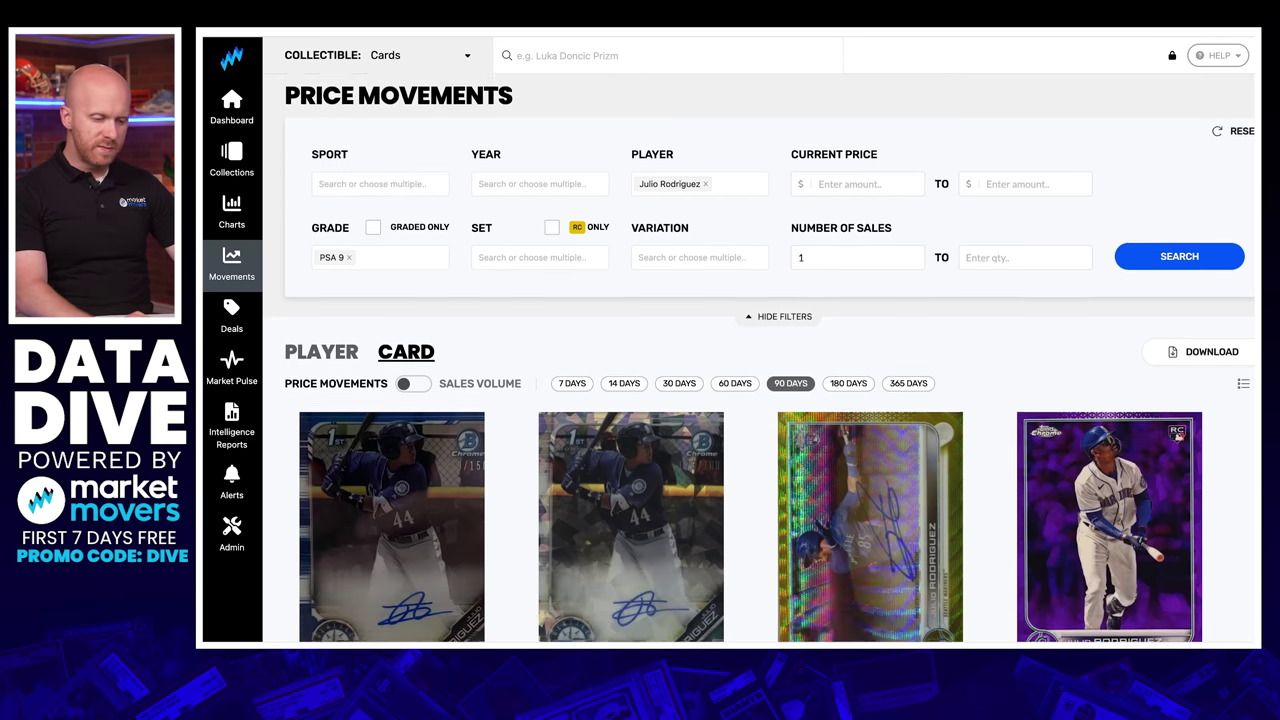
scroll(758, 360, "down", 1)
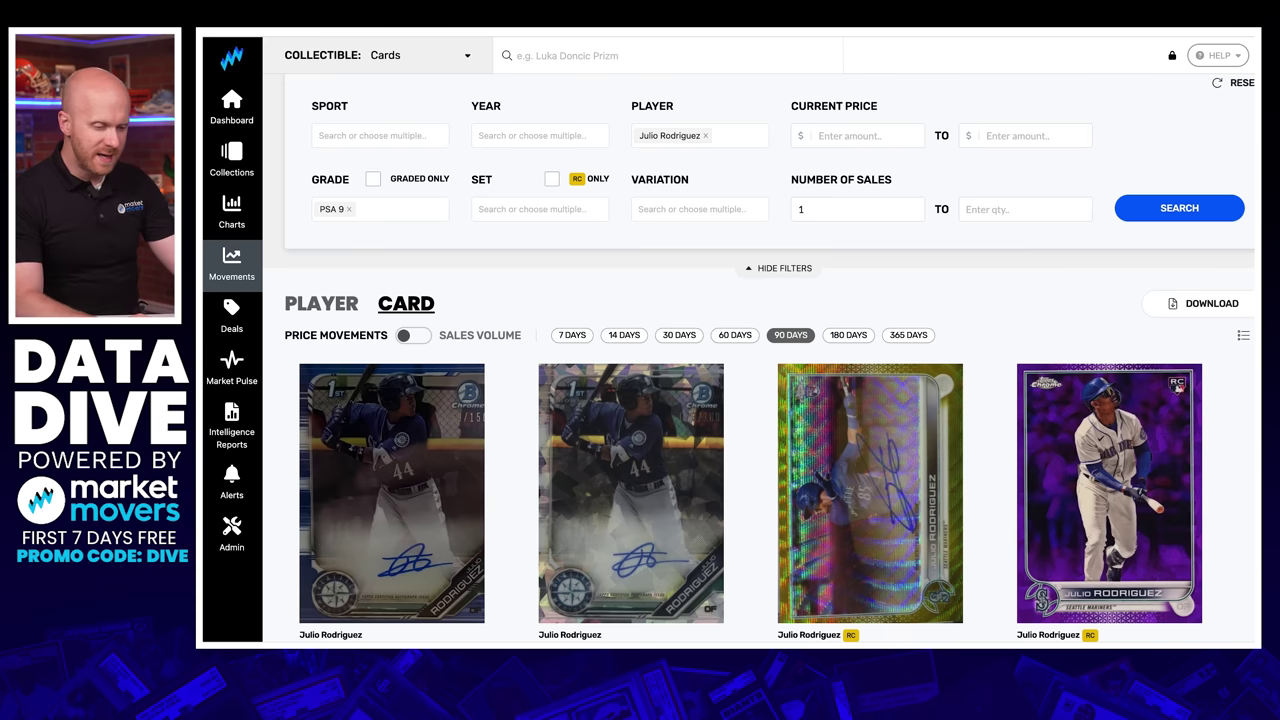
scroll(758, 360, "down", 3)
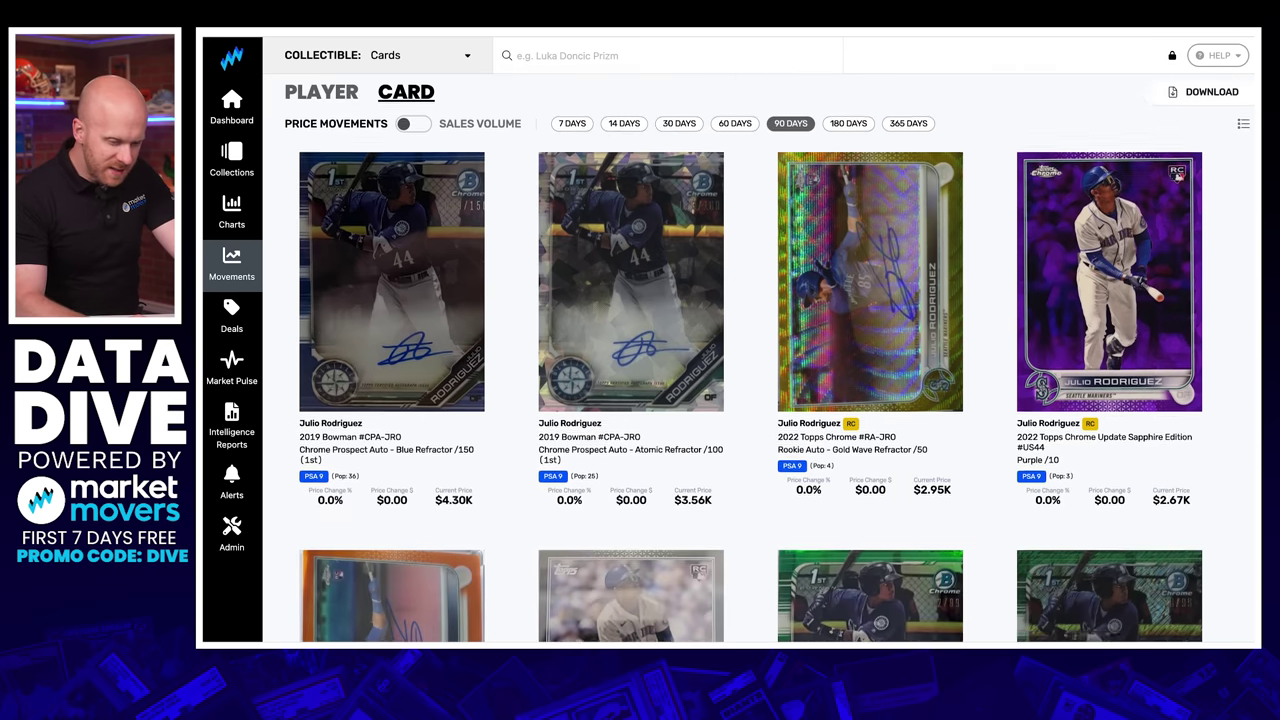
scroll(760, 360, "down", 4)
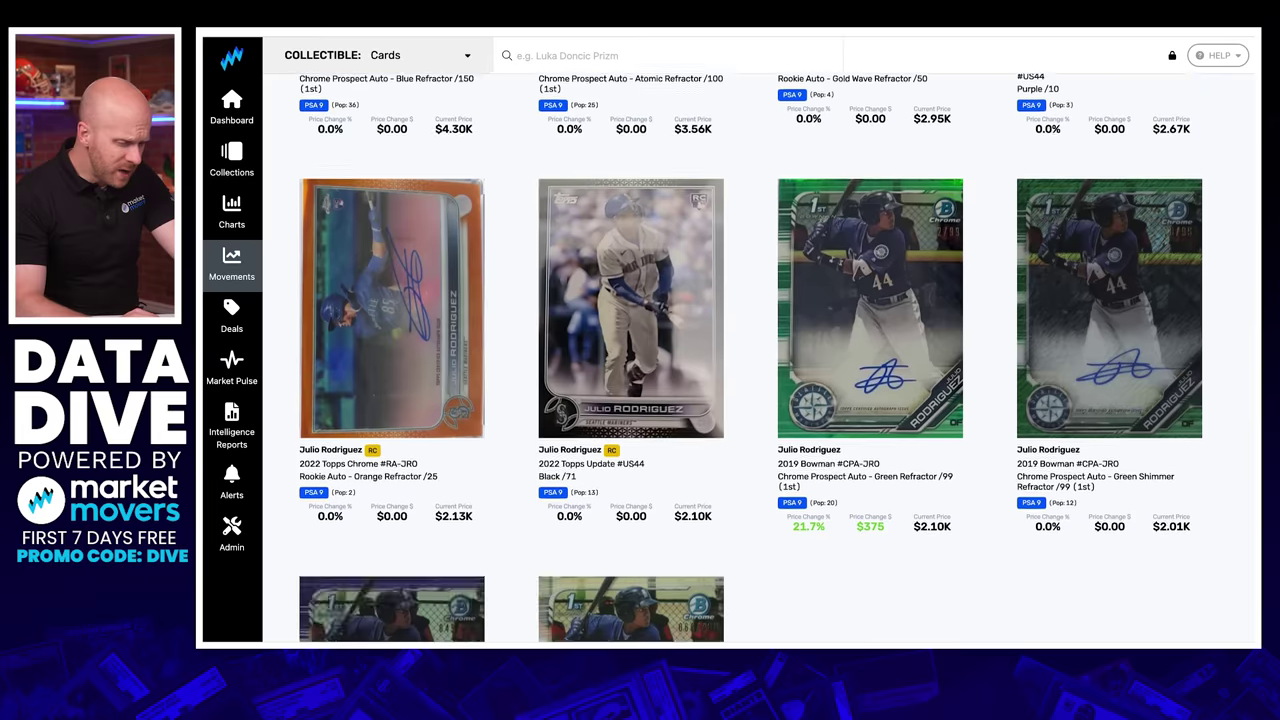
scroll(751, 358, "down", 1)
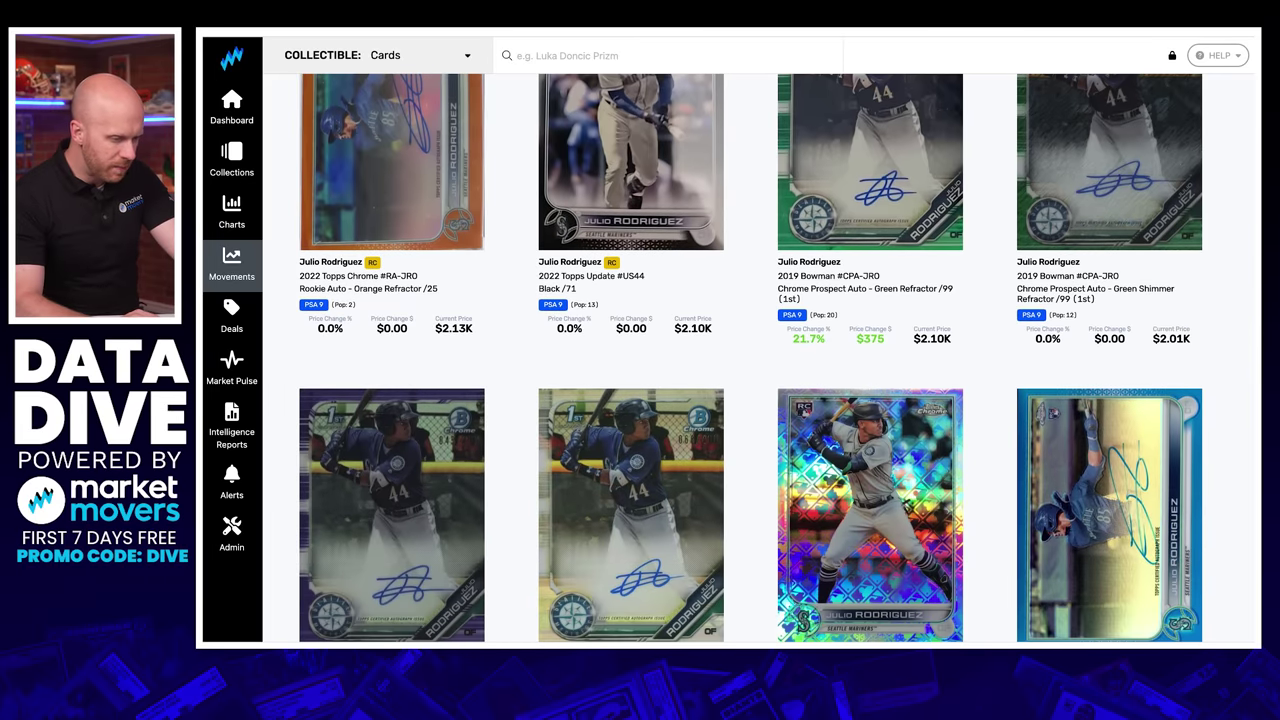
scroll(751, 358, "down", 4)
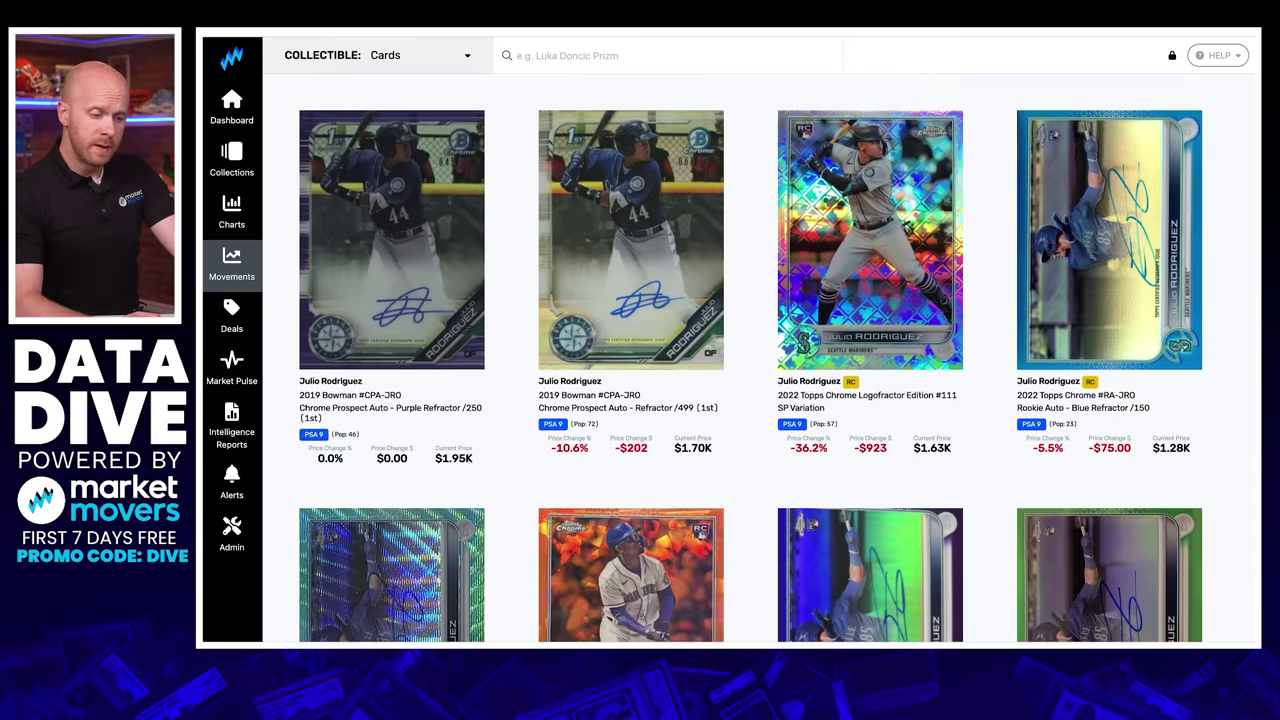
scroll(751, 358, "down", 3)
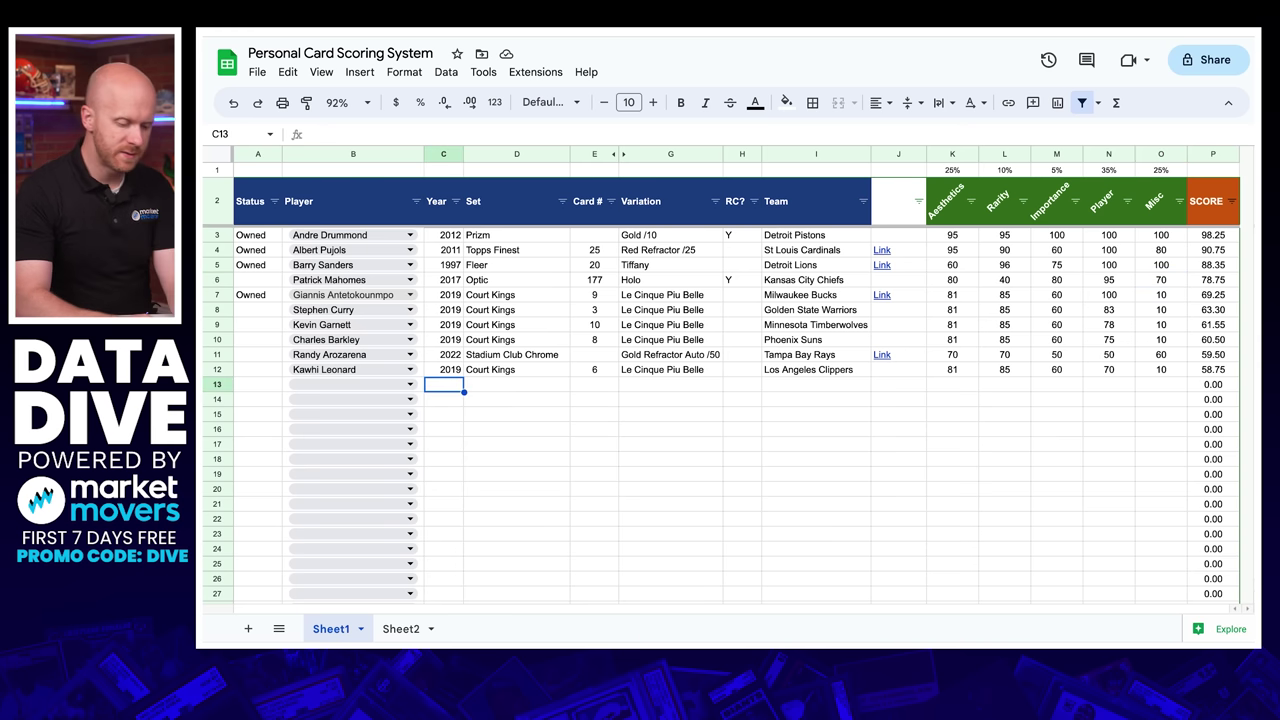
- Back in the scoring spreadsheet, enter Julio Rodriguez as the player in B13, the first empty row
key("Left")
type("Julio Rodriguez")
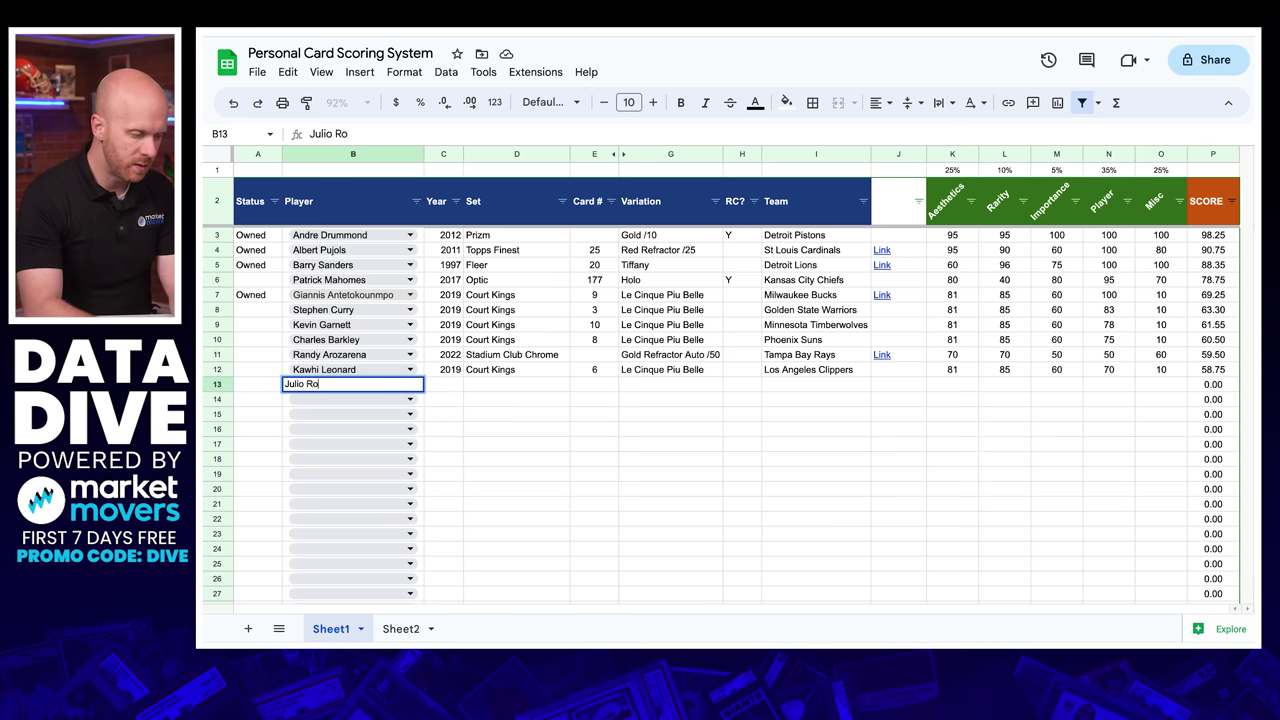
key("Return")
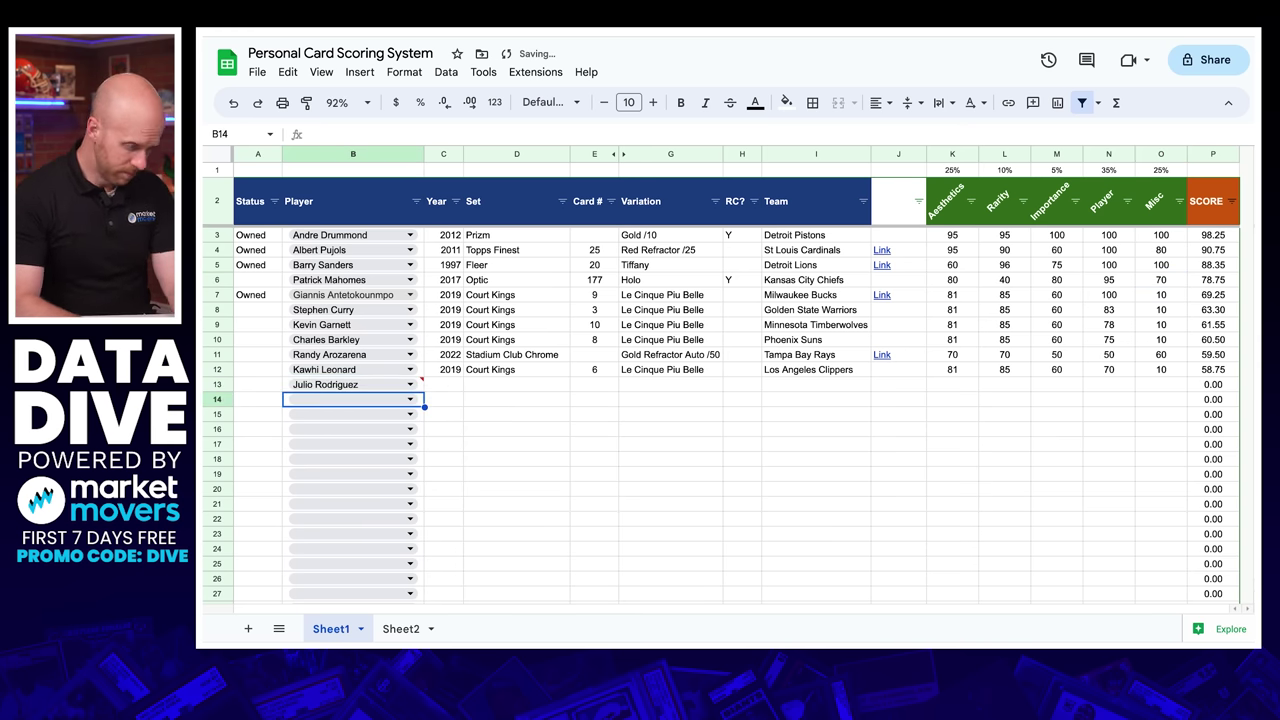
- Copy Julio Rodriguez from B13 into A11 of Sheet2's player list and give him a player score of 50
left_click(340, 384)
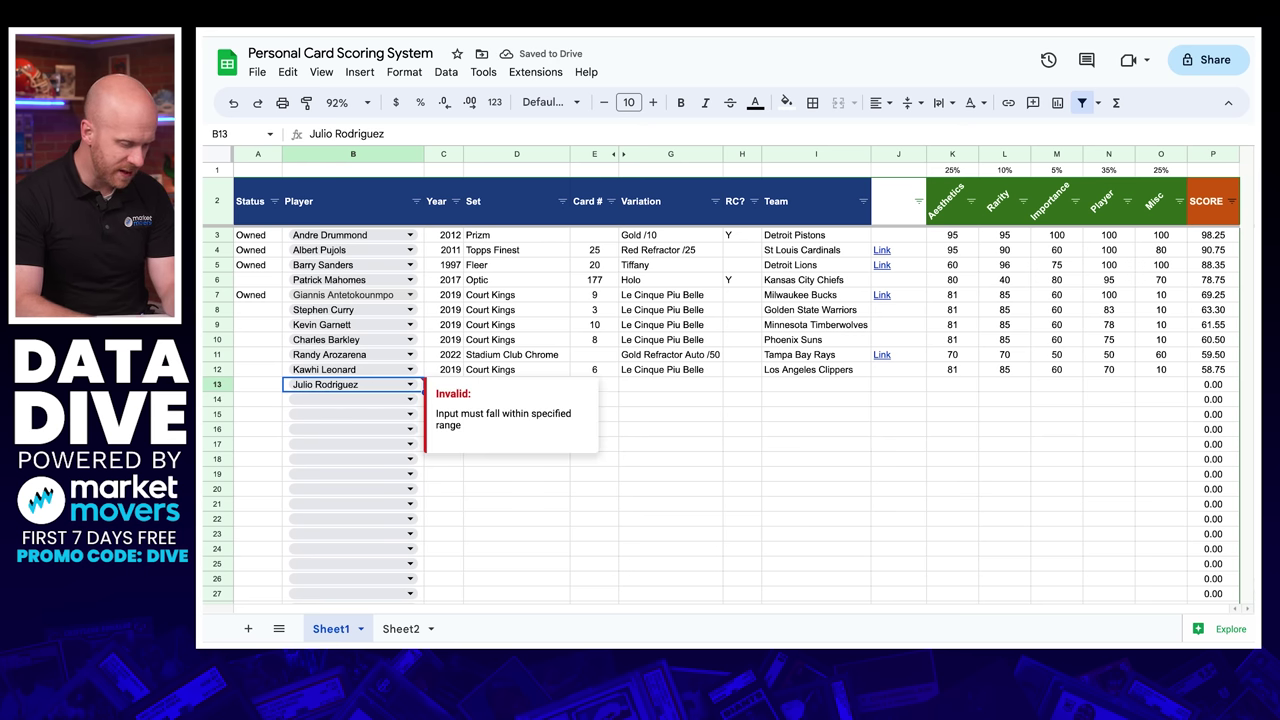
key("ctrl+c")
key("alt+Down")
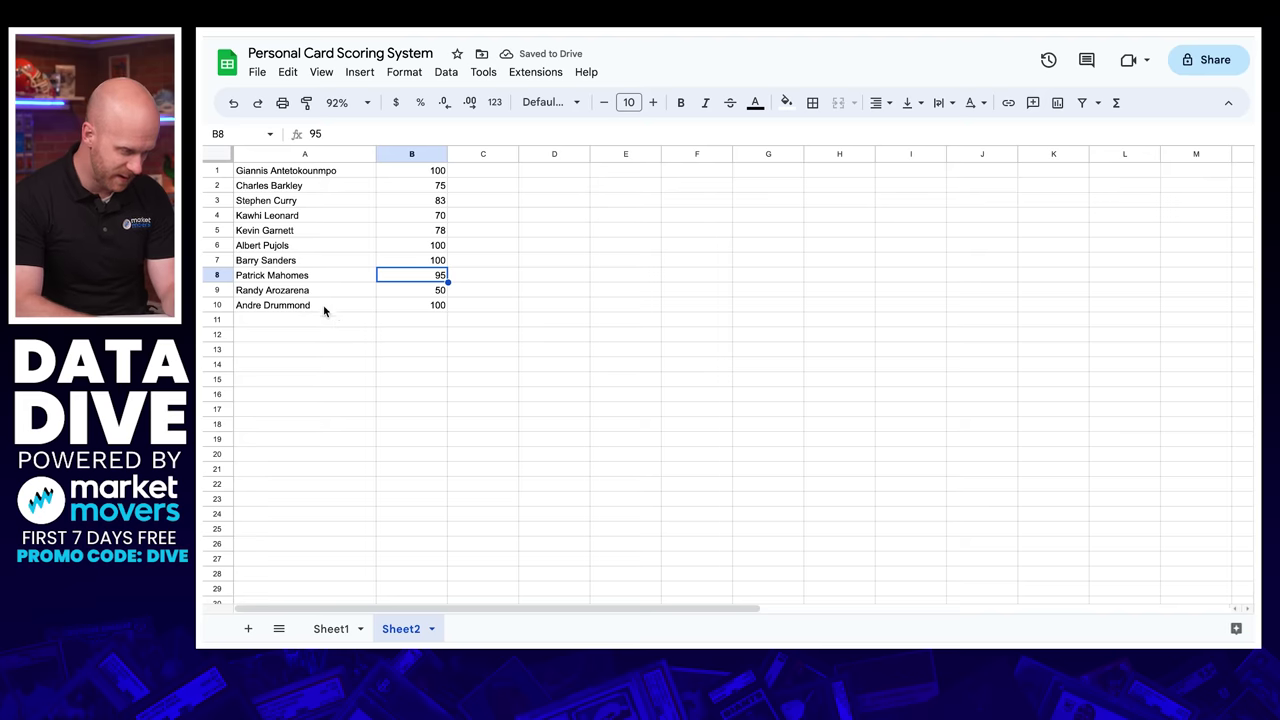
left_click(323, 320)
key("ctrl+v")
key("Tab")
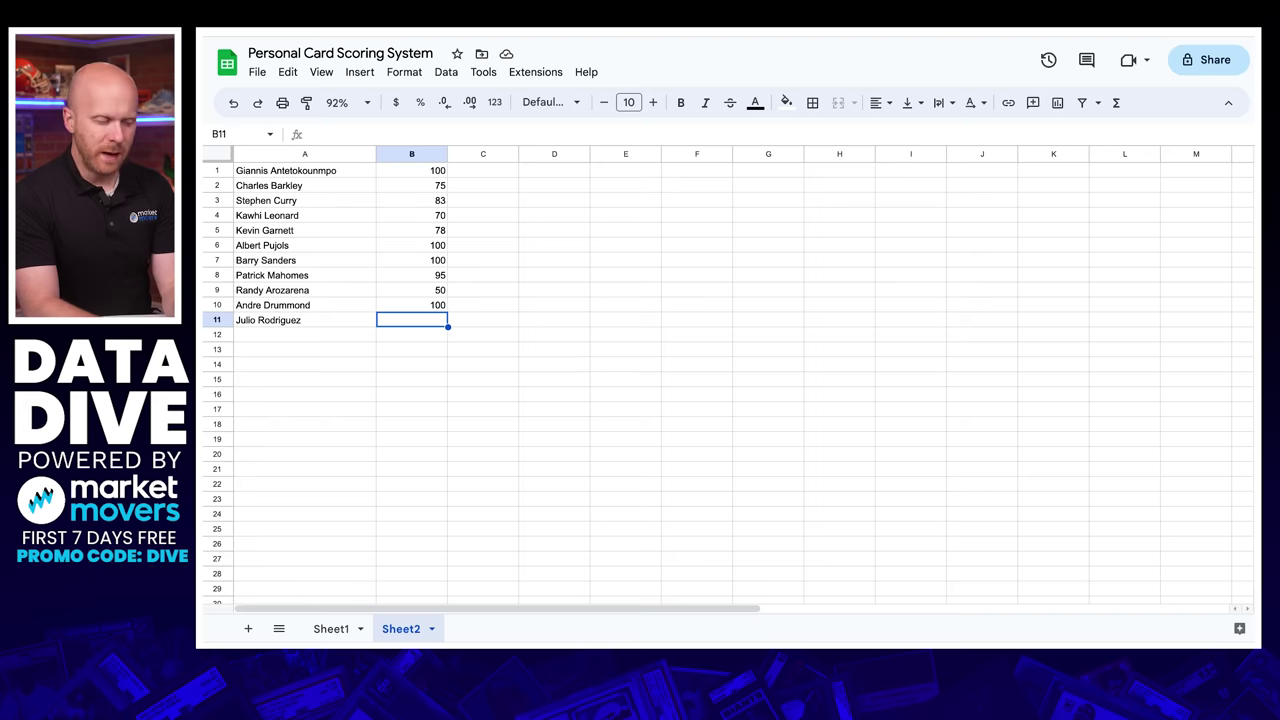
type("50")
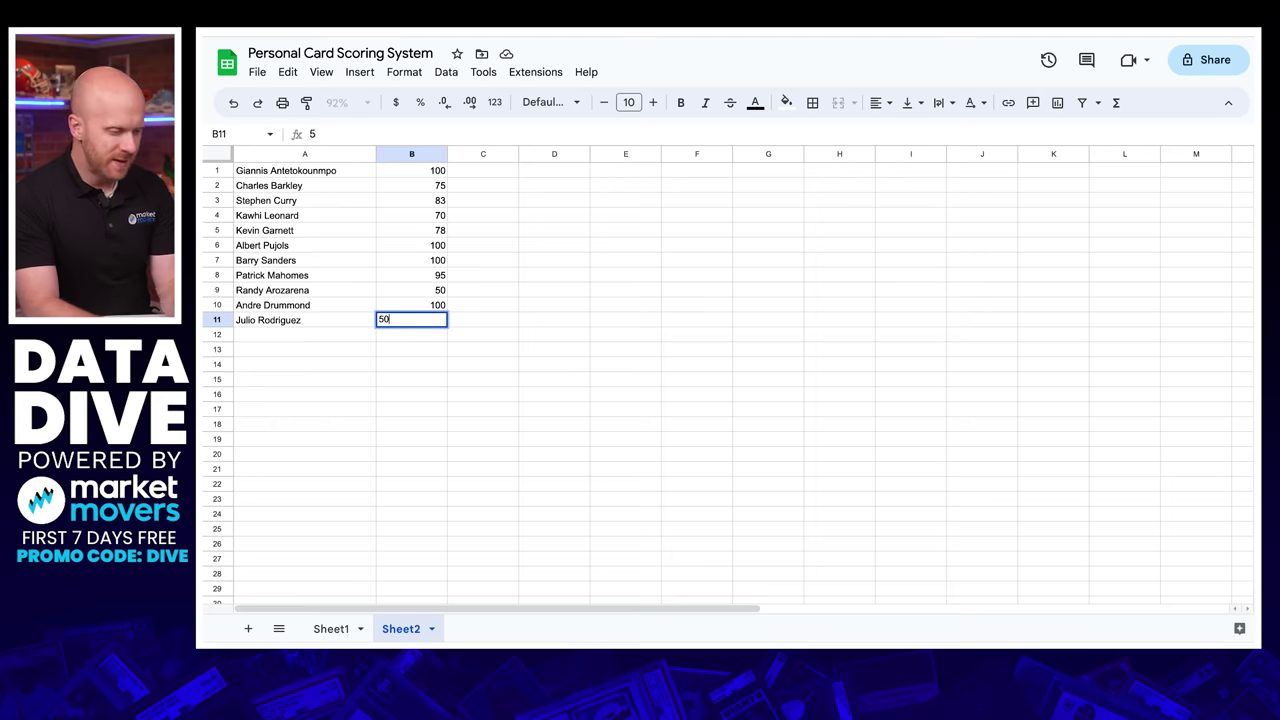
key("Return")
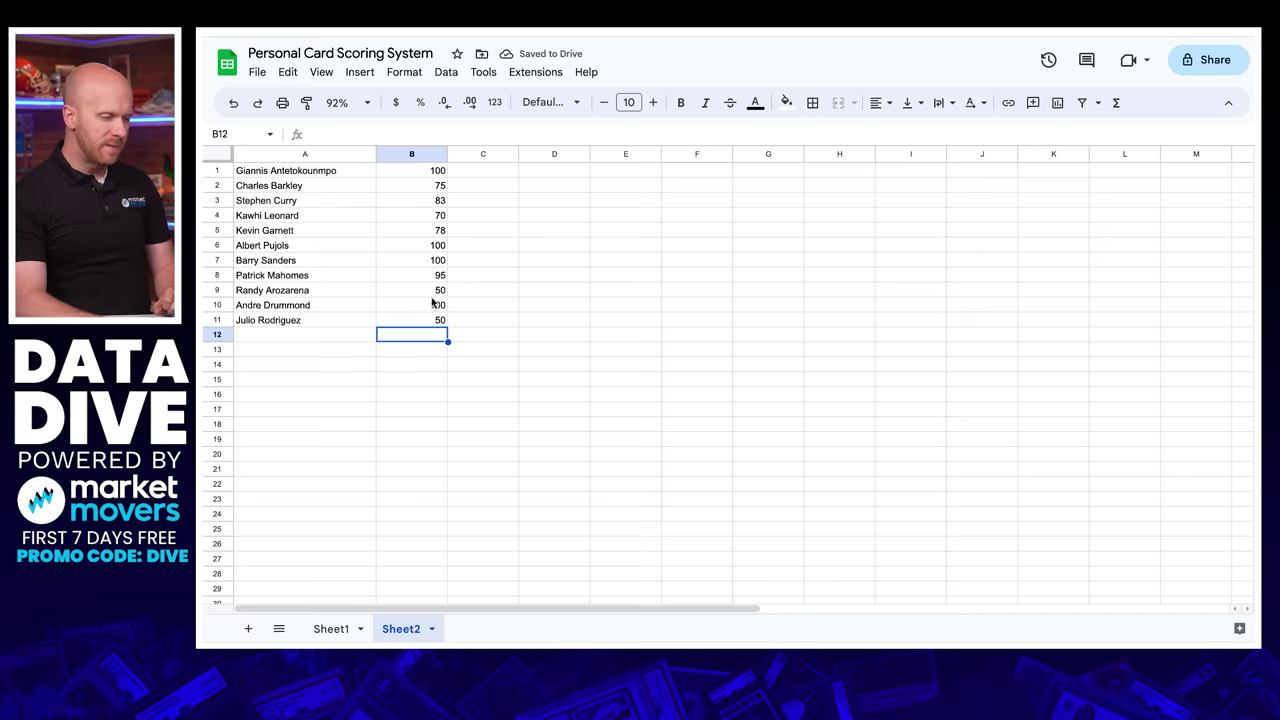
- Lower Randy Arozarena's player score in Sheet2 to 40
left_click(433, 295)
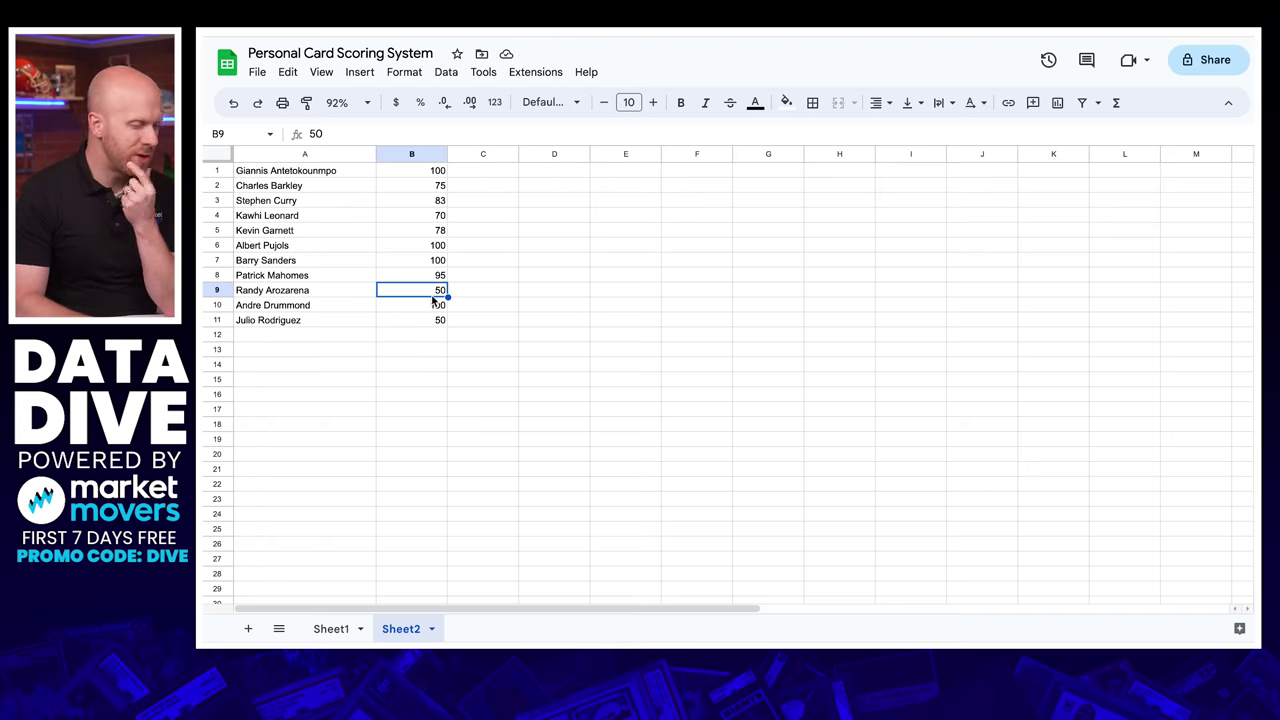
type("40")
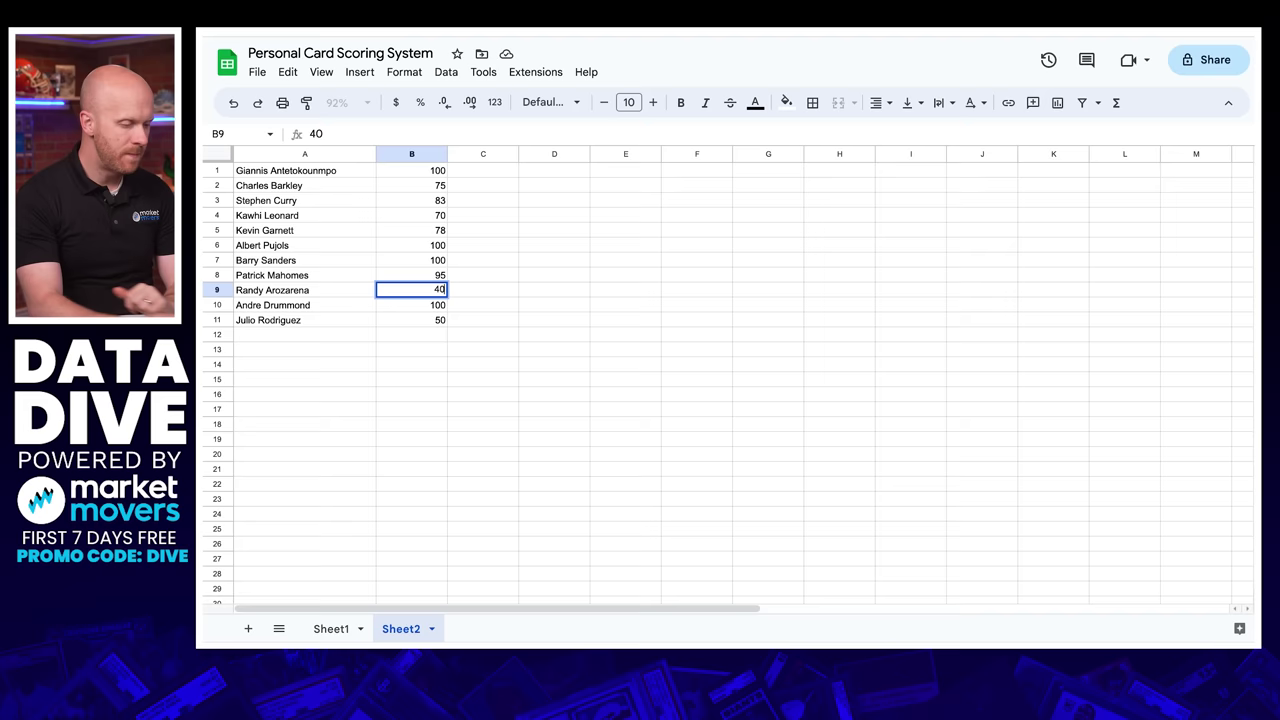
key("Return")
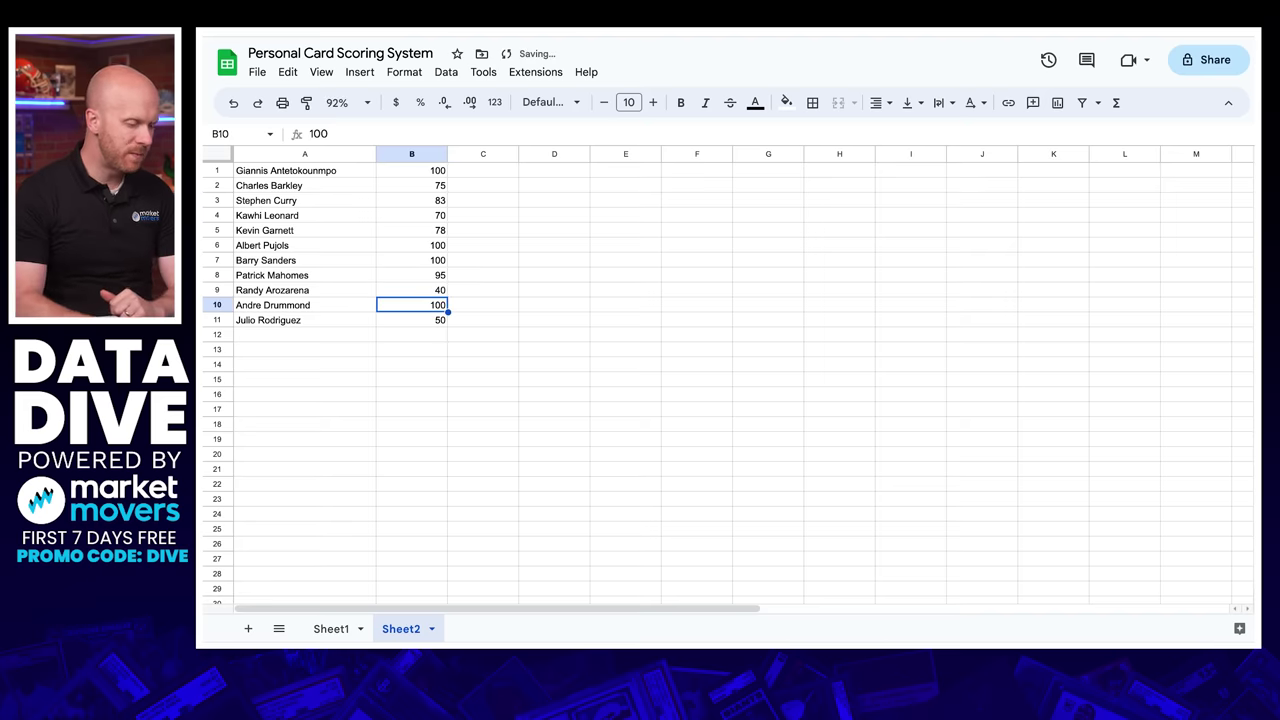
left_click(334, 626)
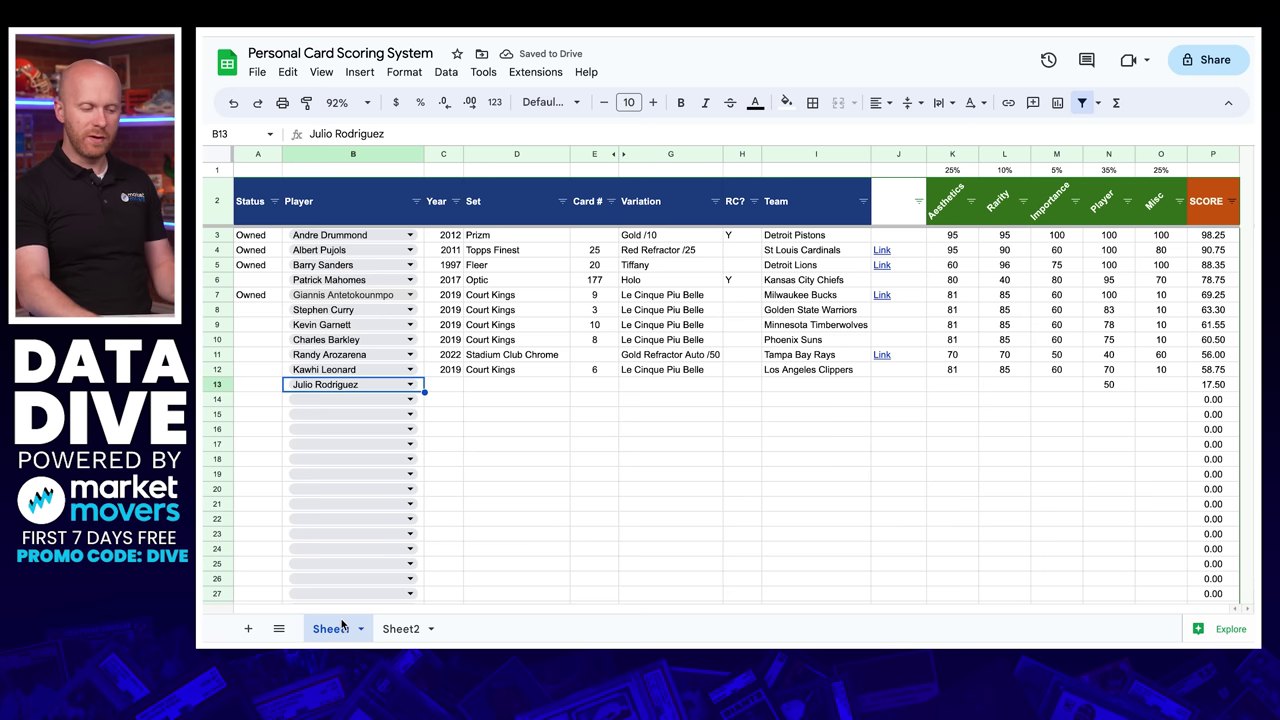
key("Tab")
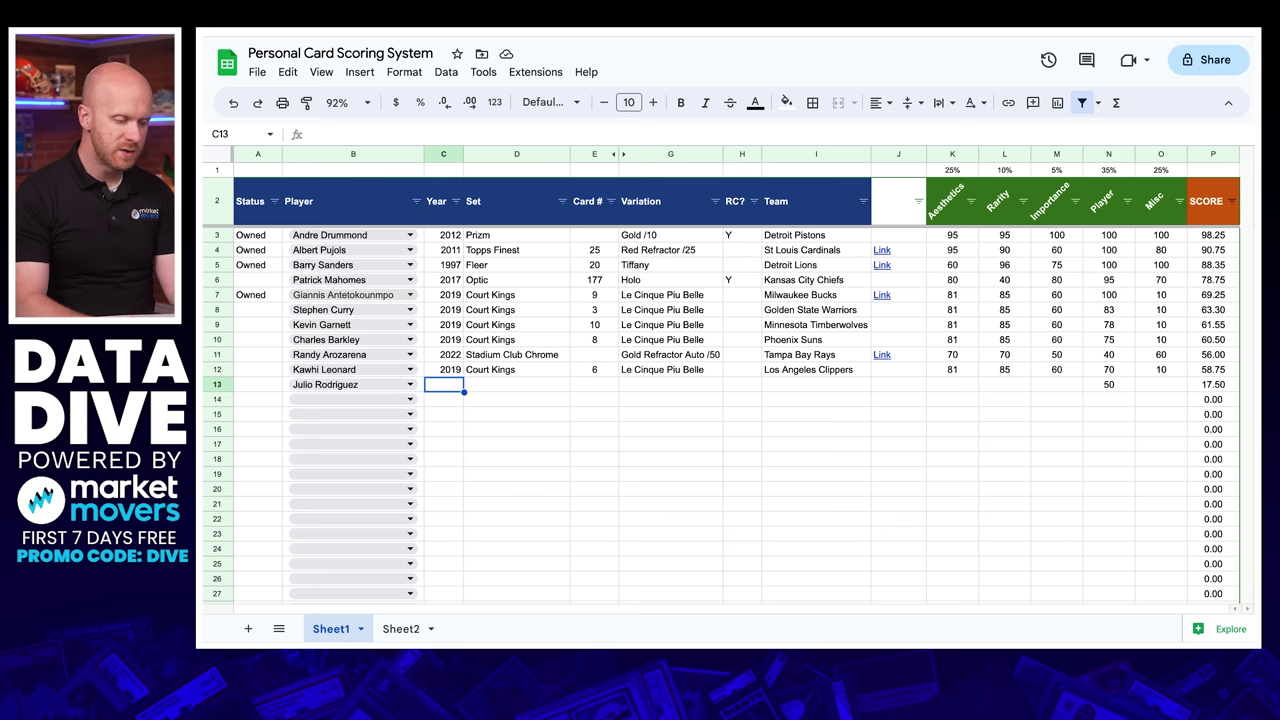
key("Tab")
key("Tab")
key("Tab")
key("Tab")
key("Tab")
key("Tab")
key("Tab")
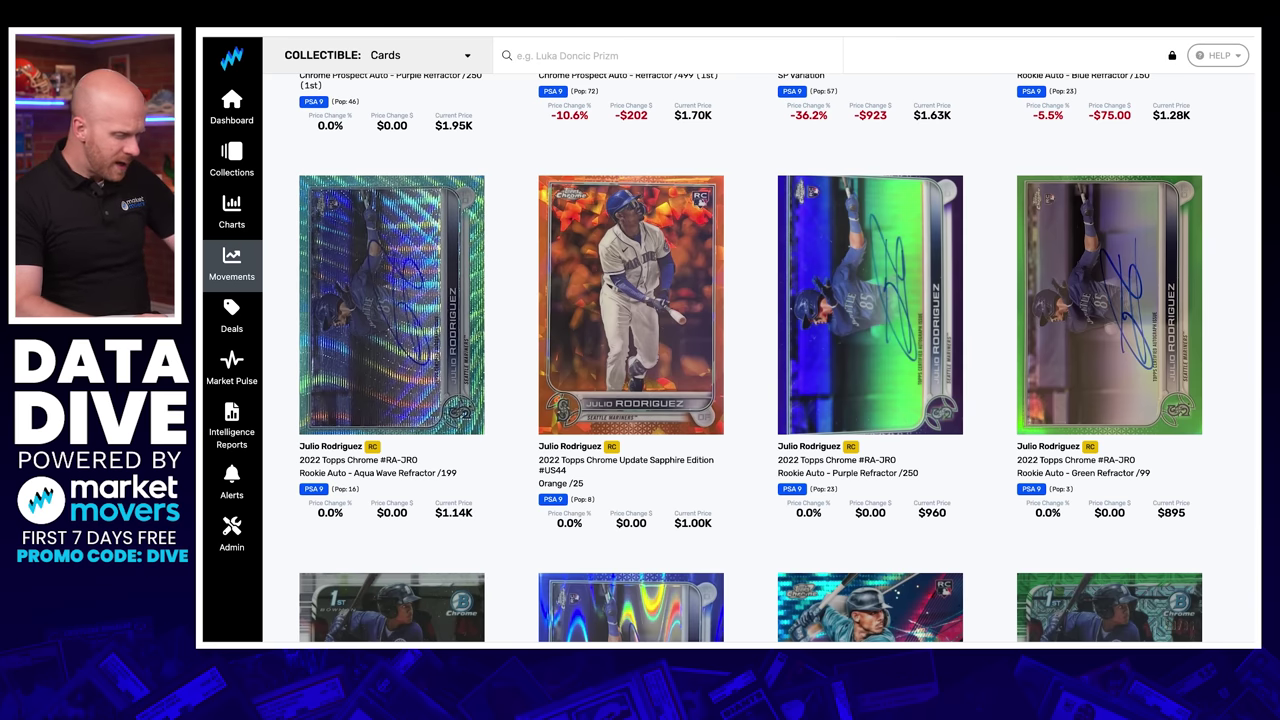
- Switch to Market Movers to examine the Julio Rodriguez card designs, then return to the scoring spreadsheet
scroll(750, 360, "up", 3)
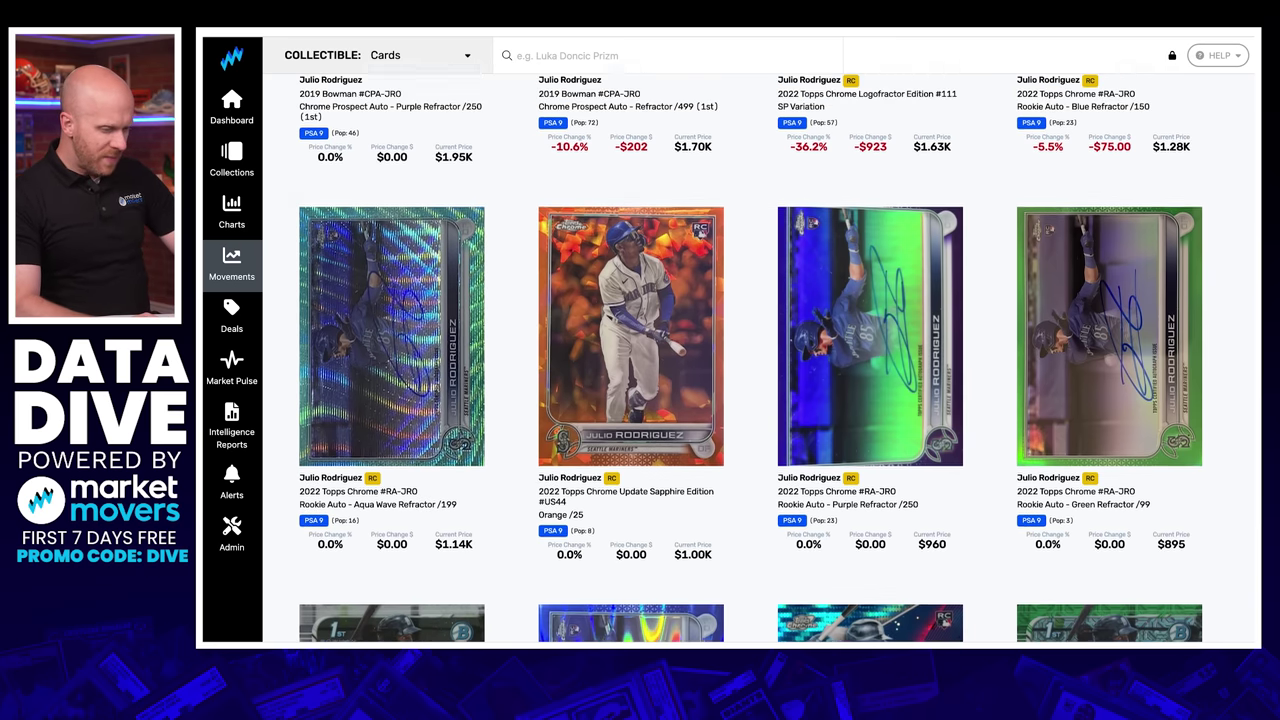
scroll(750, 360, "up", 1)
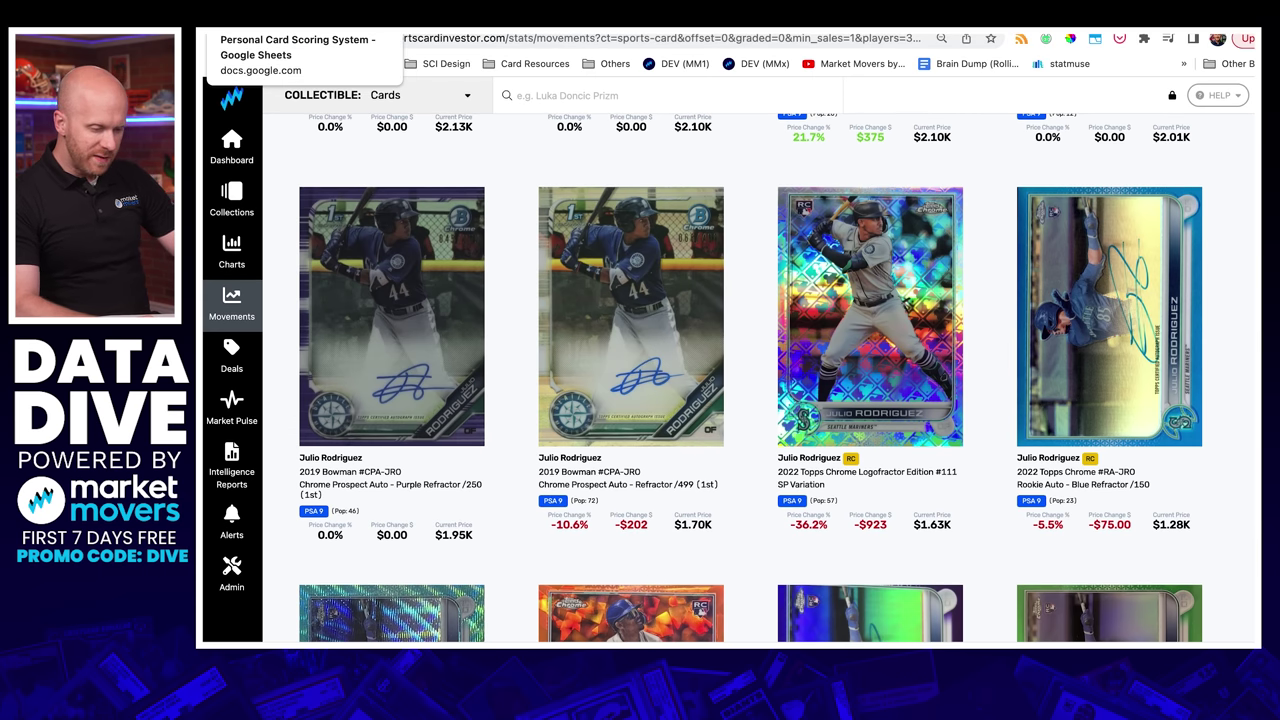
left_click(300, 22)
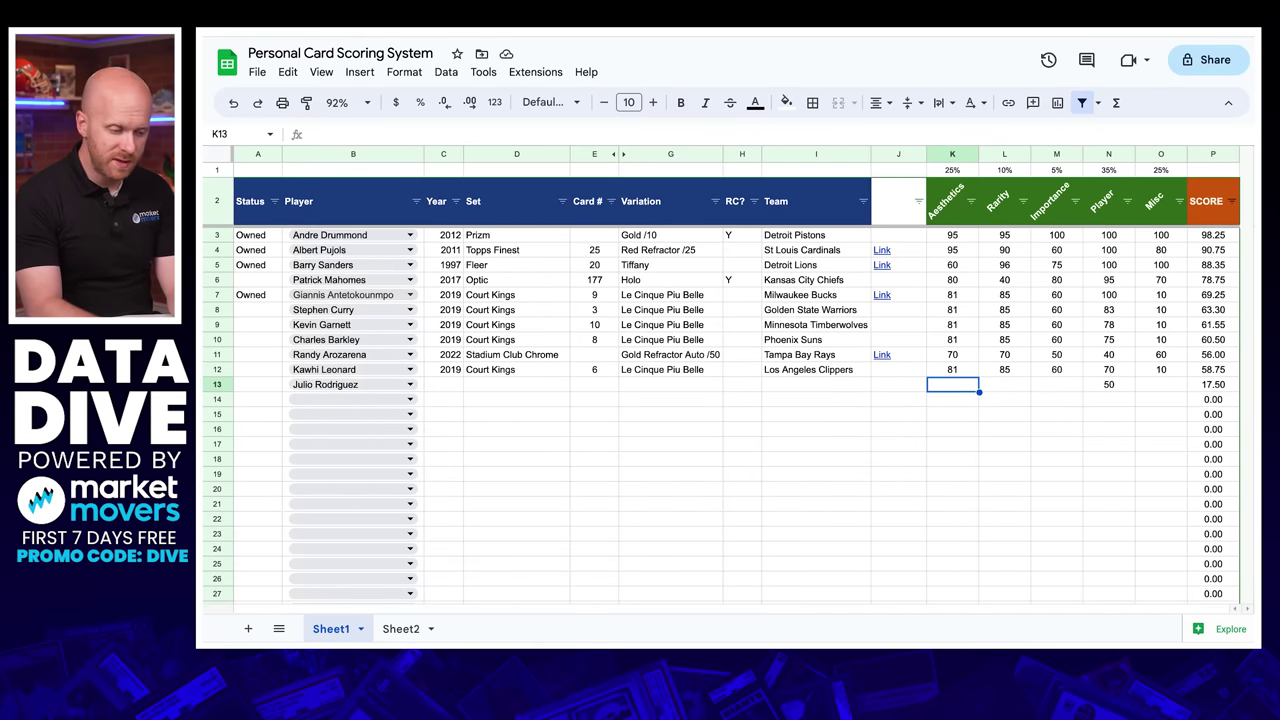
- Score the Julio Rodriguez card in row 13 with Aesthetics 90, Rarity 75, Importance 65 and Misc 60
type("90")
key("Tab")
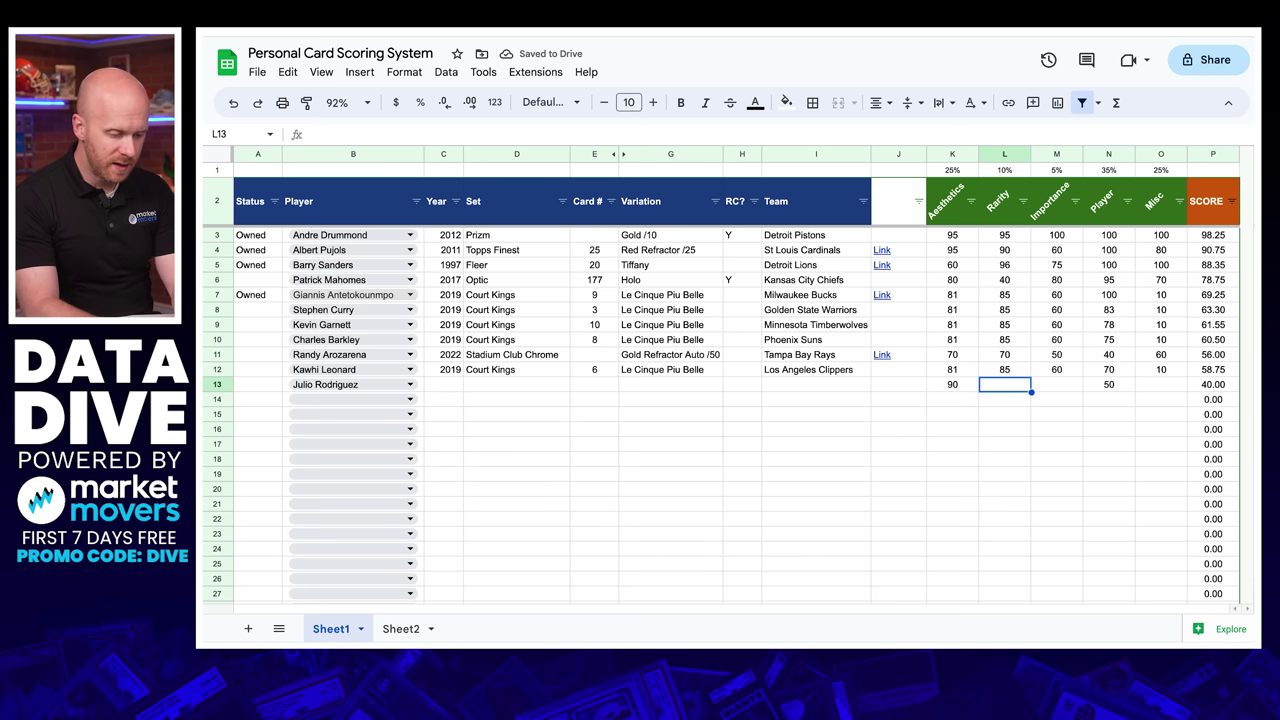
type("75")
key("Tab")
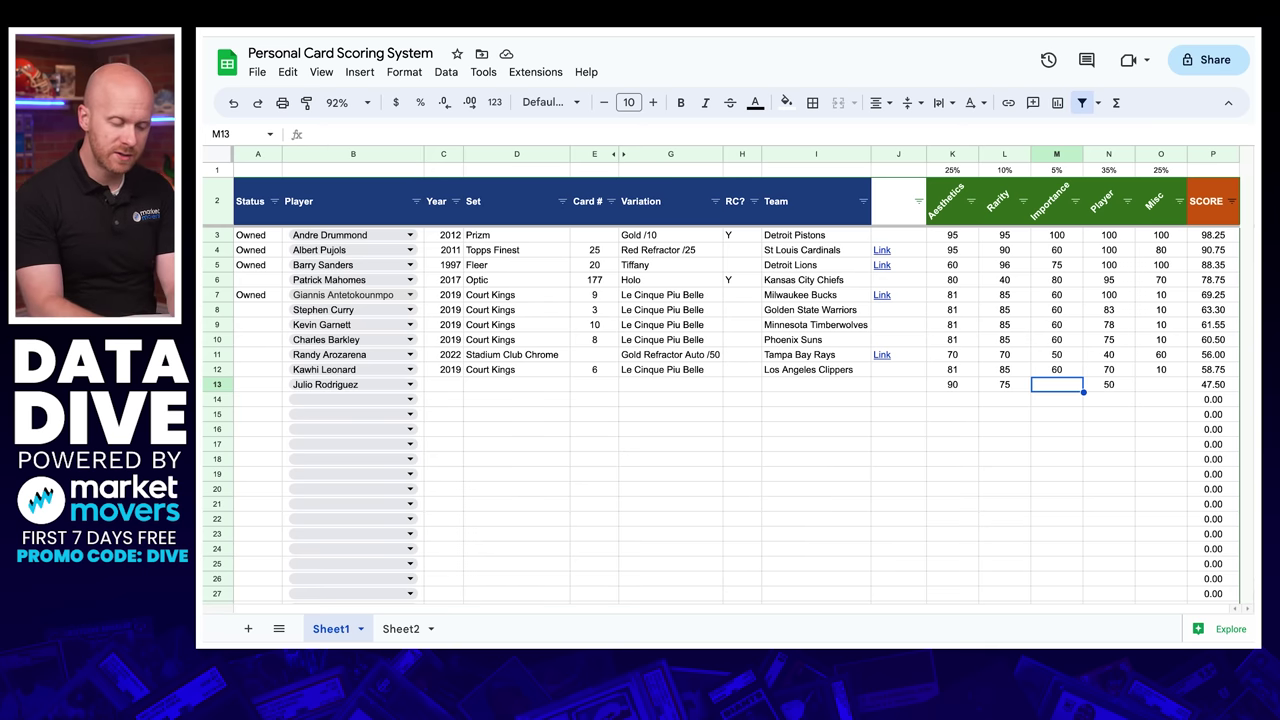
type("65")
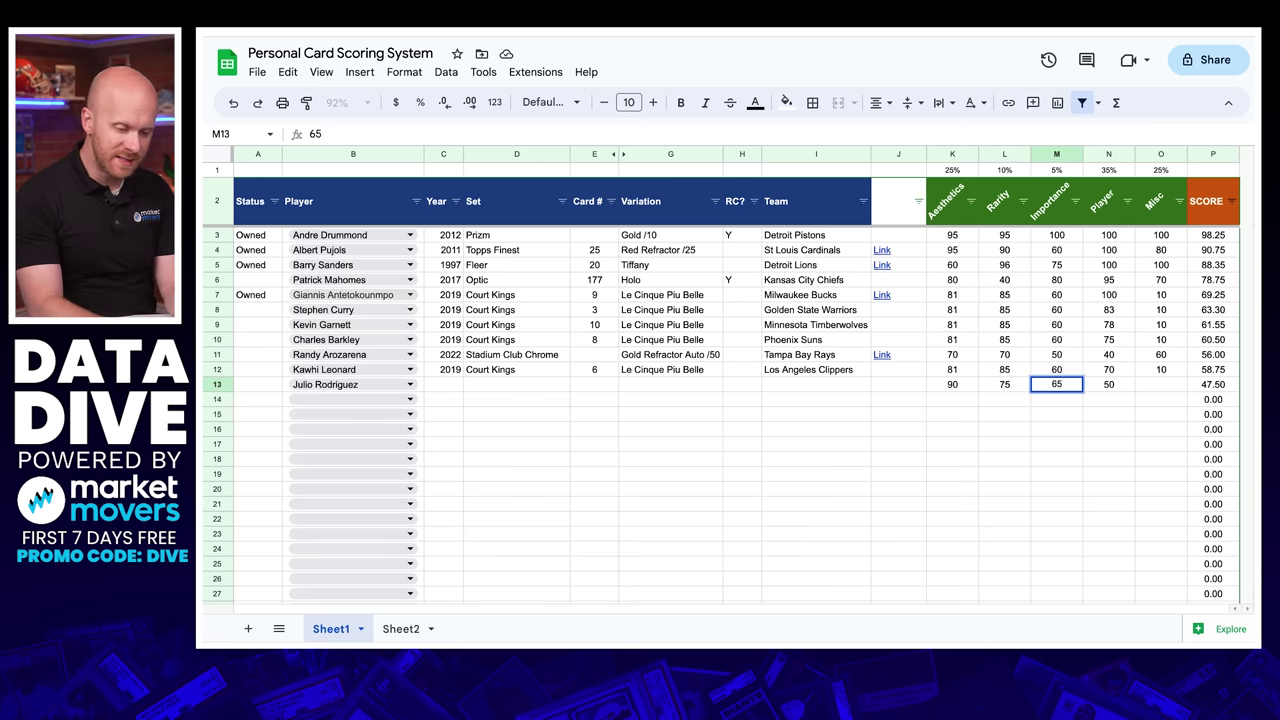
key("Tab")
key("Tab")
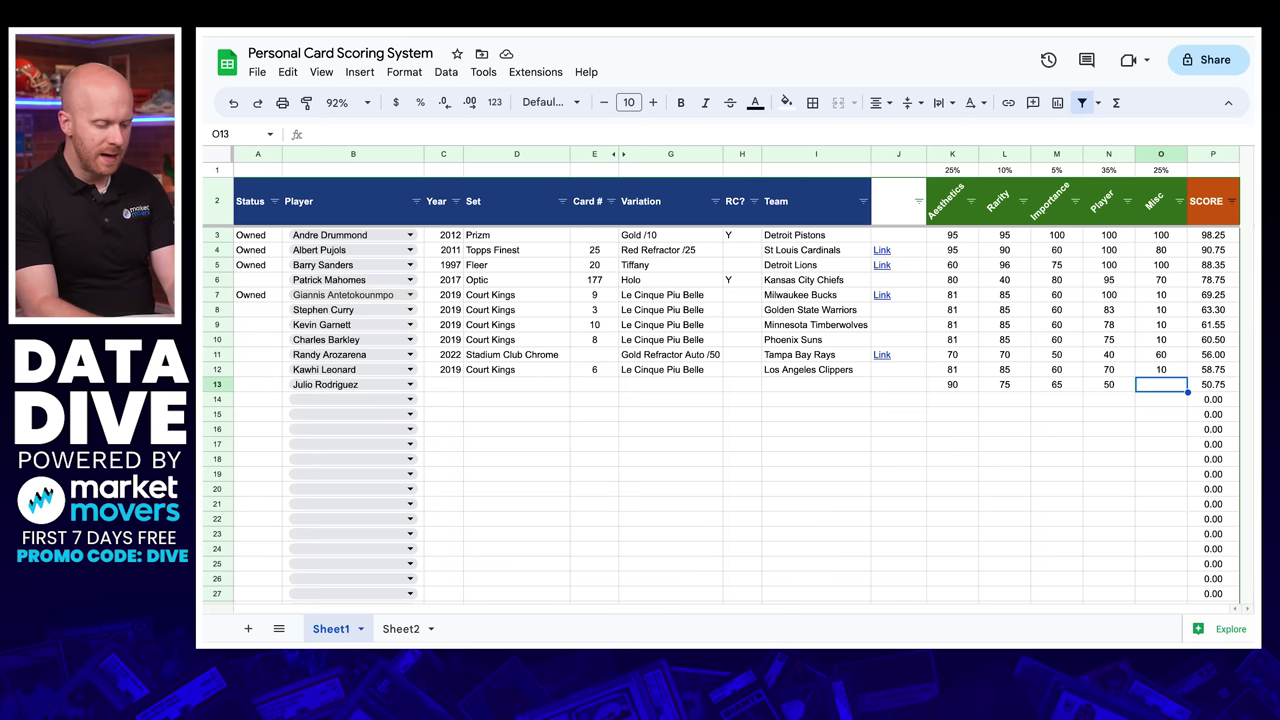
type("60")
key("Return")
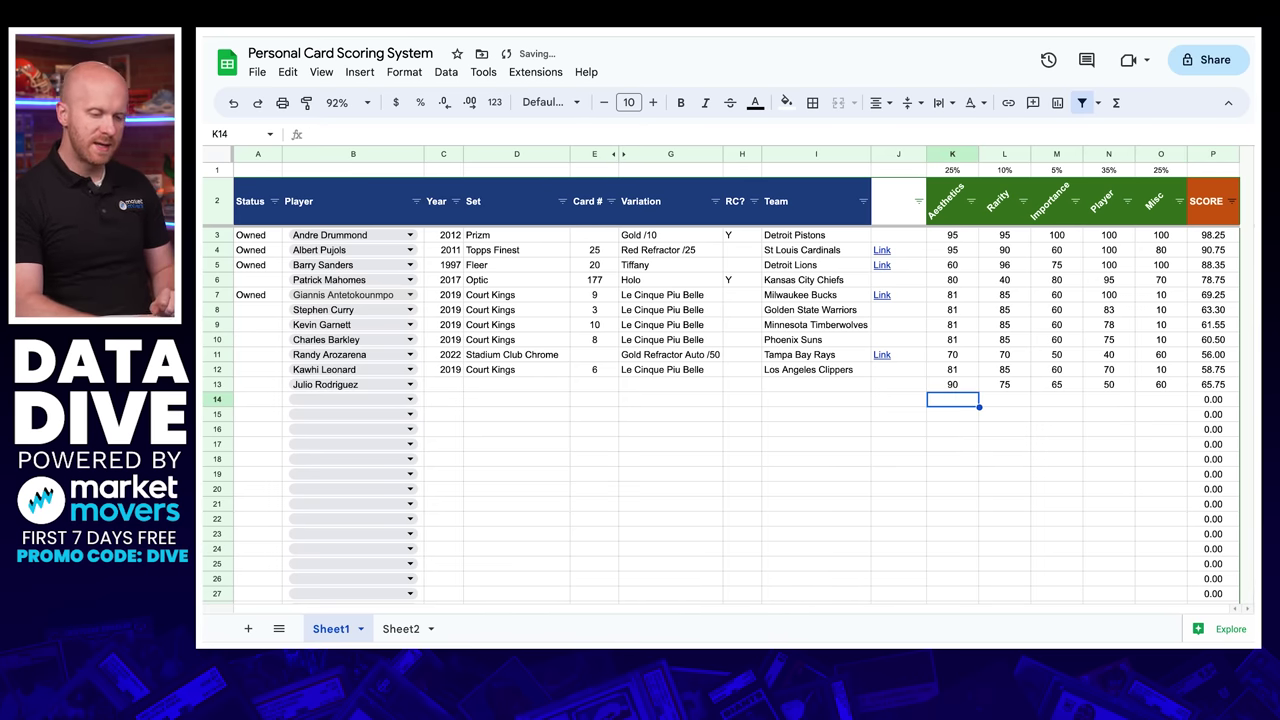
- Re-sort the card list by SCORE from highest to lowest and select the Julio Rodriguez card's Variation cell
left_click(1231, 201)
left_click(1183, 251)
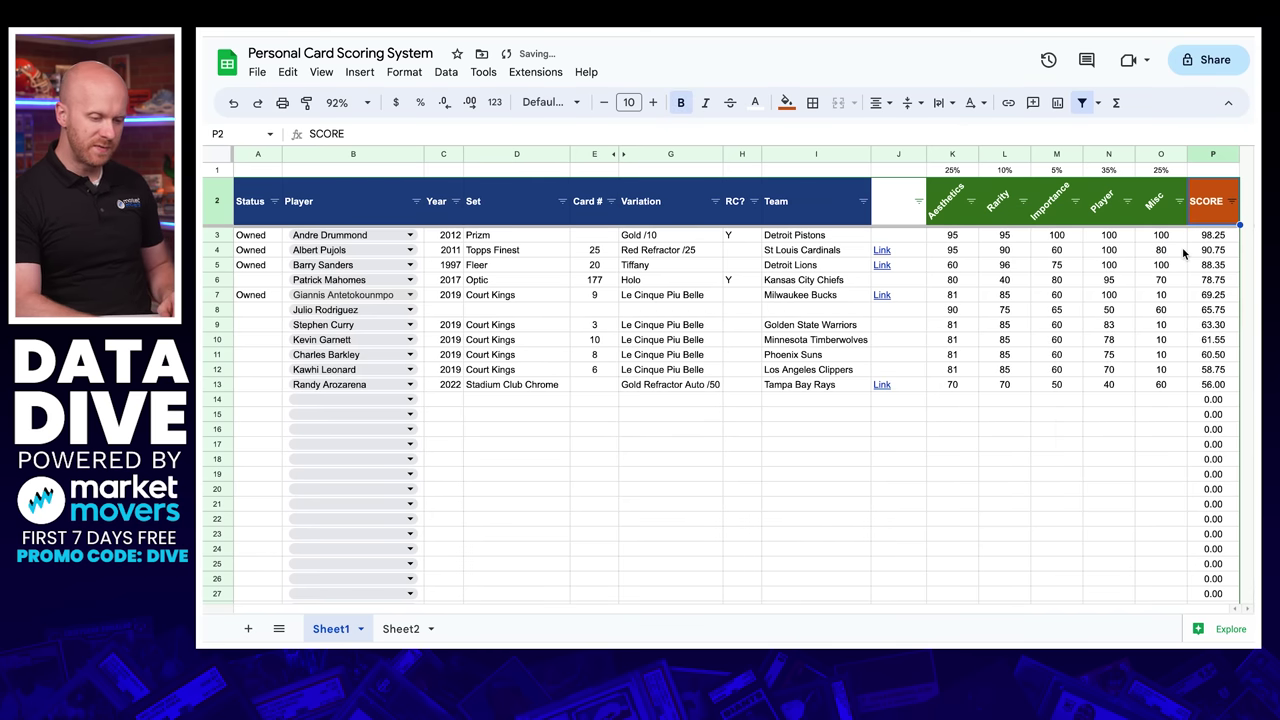
left_click(697, 310)
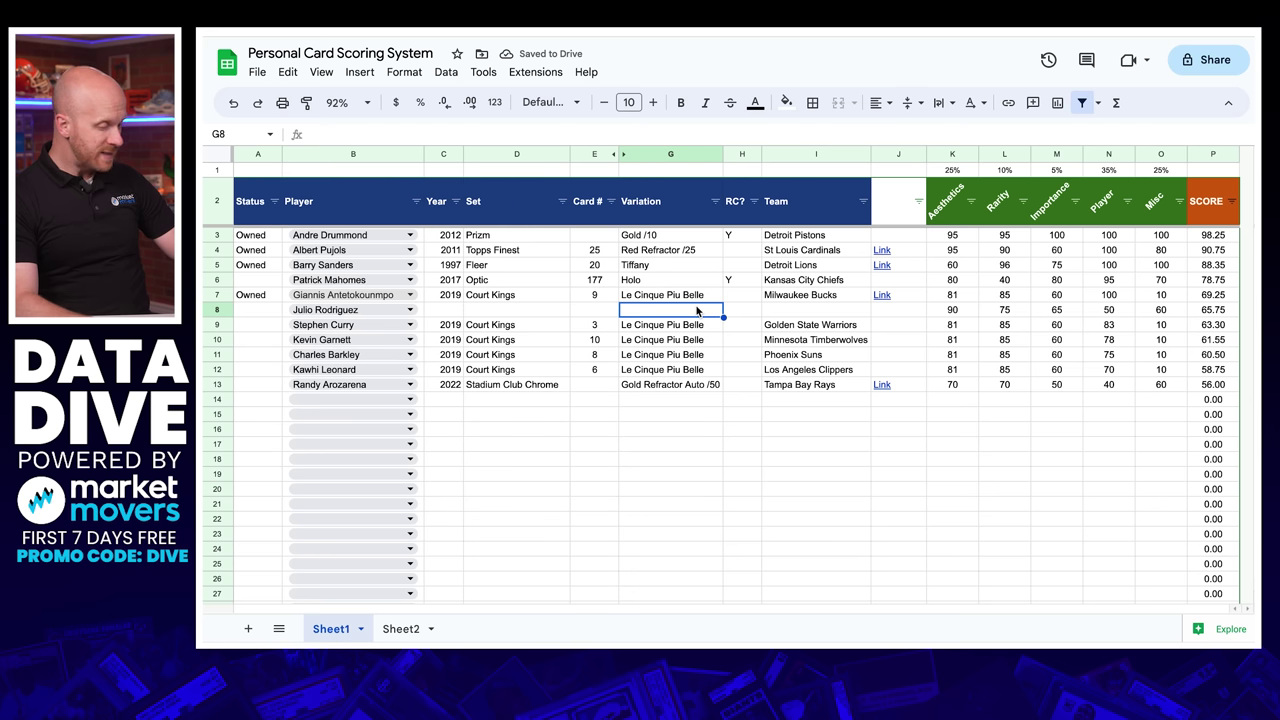
key("Down")
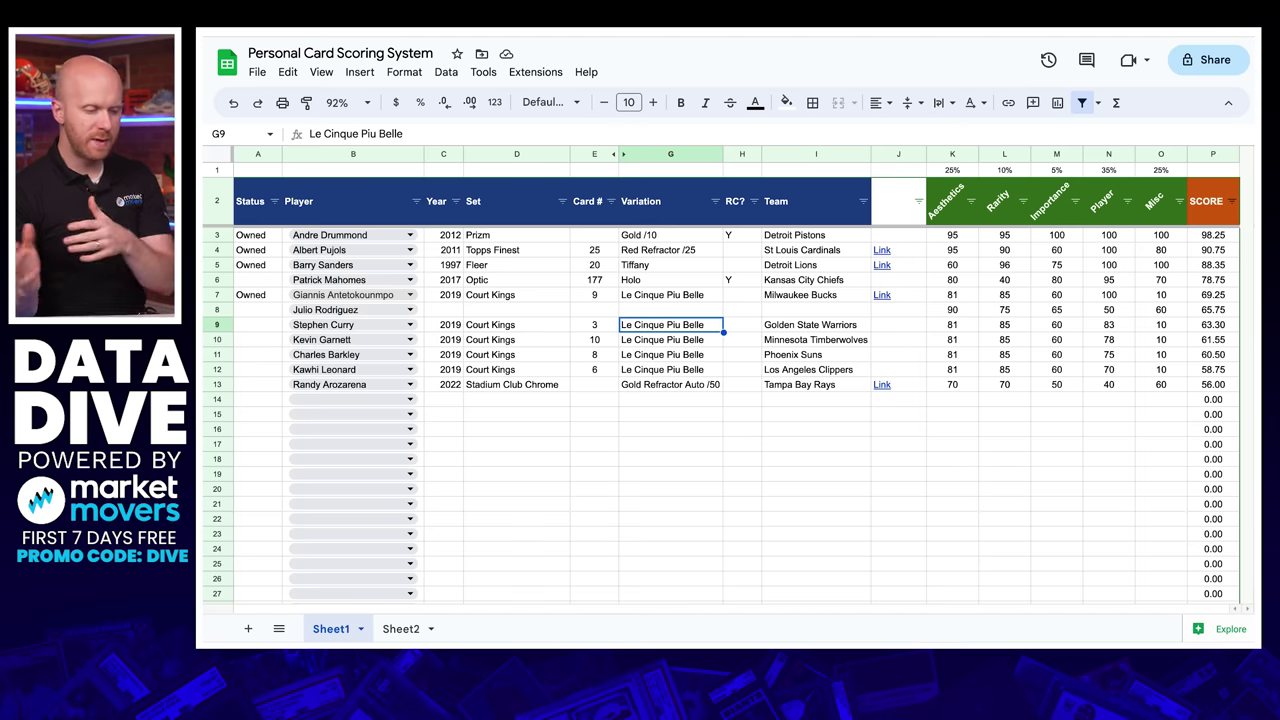
left_click(670, 309)
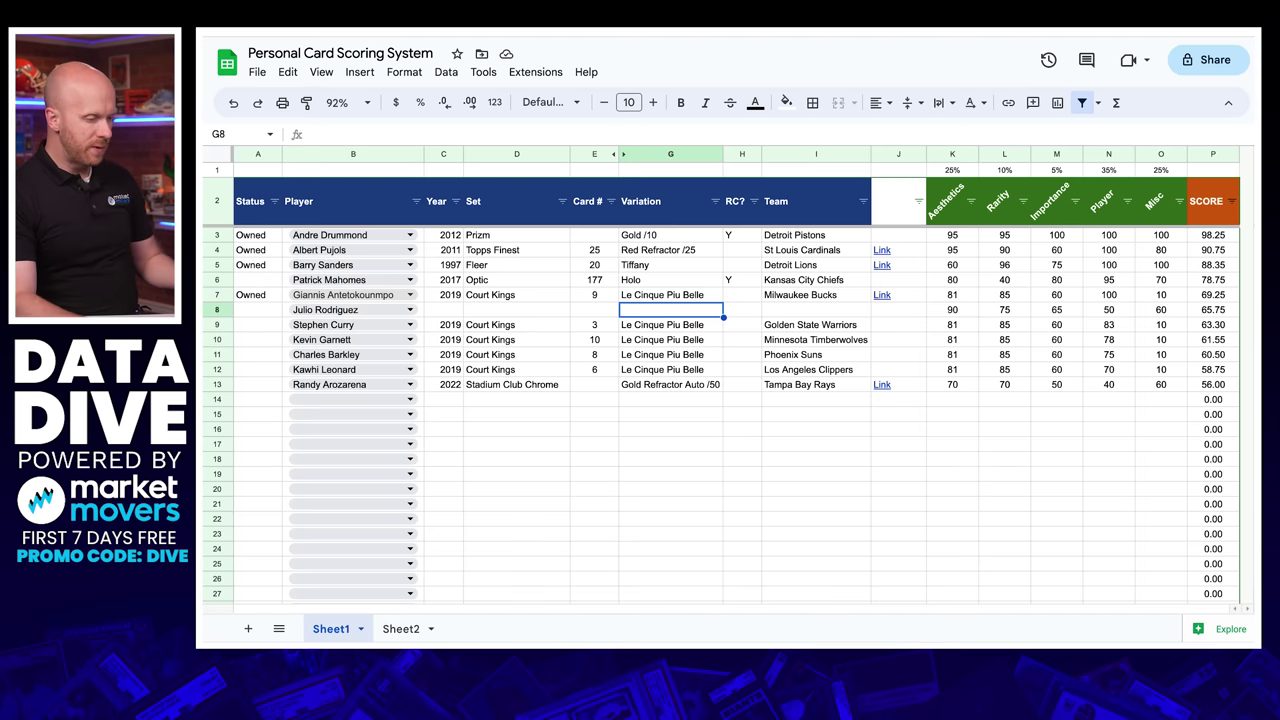
key("Left")
key("Left")
key("Left")
key("Down")
key("Right")
key("Right")
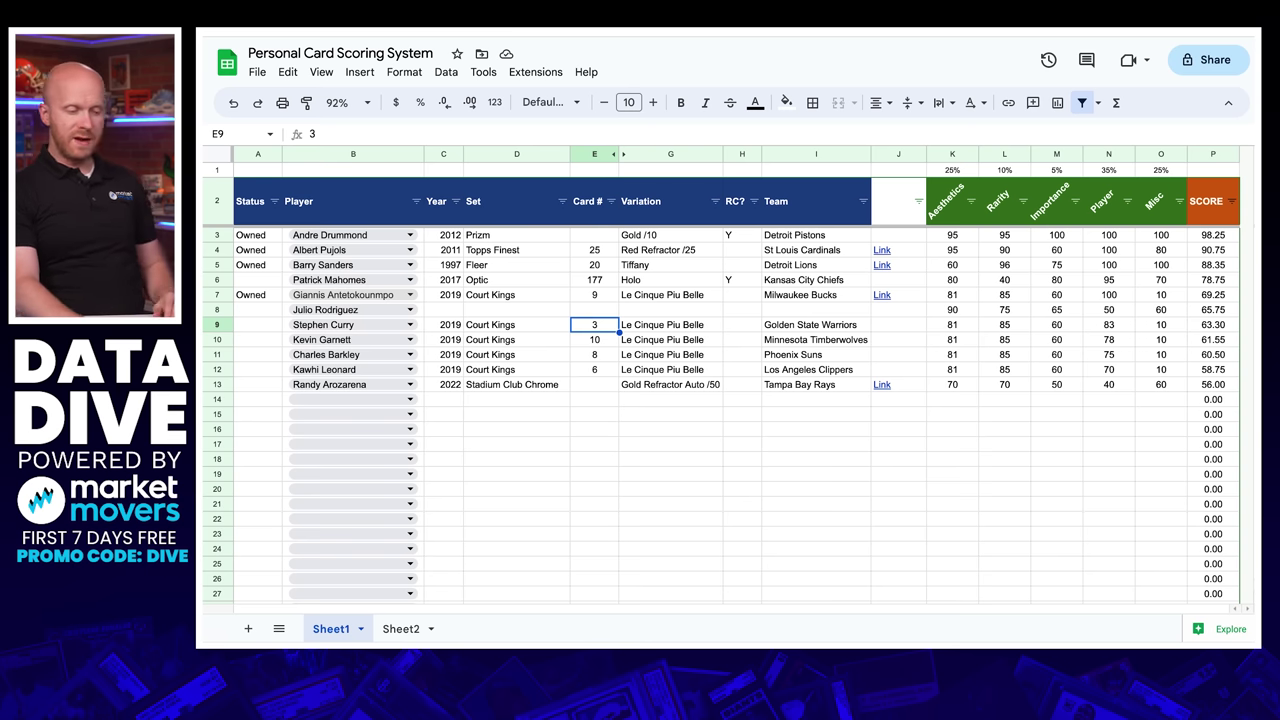
key("Right")
key("Right")
key("Right")
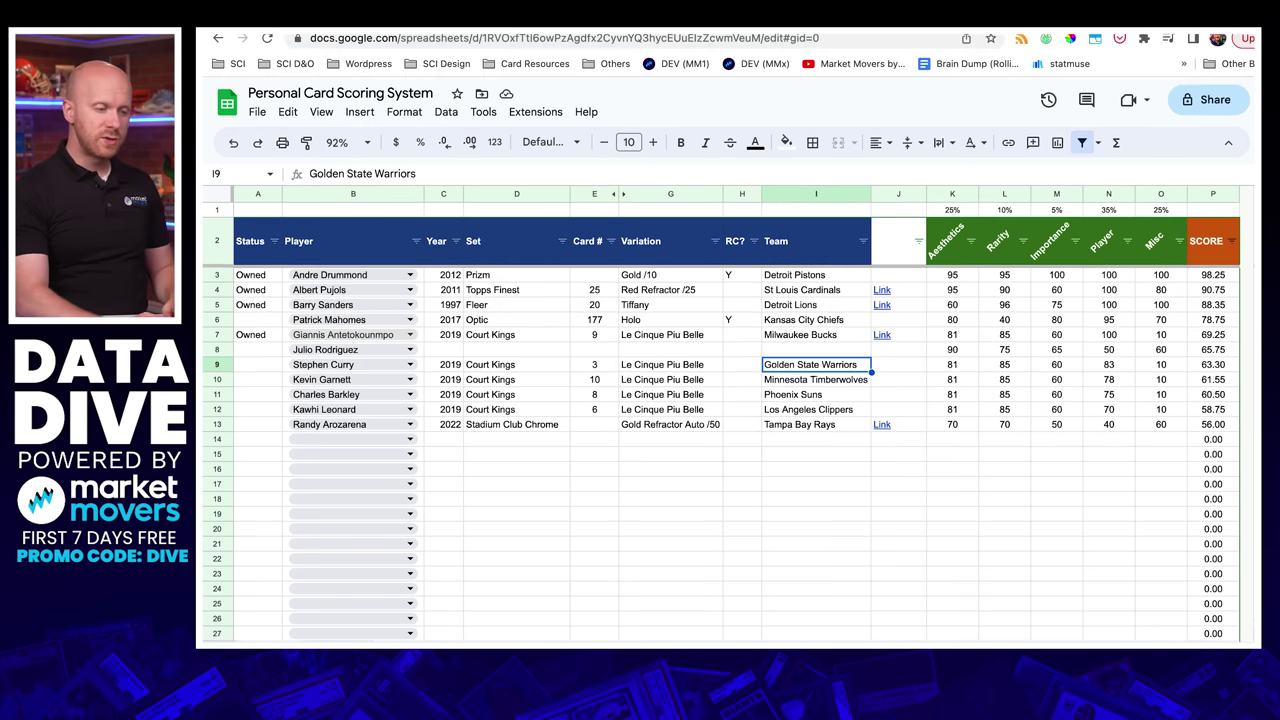
- Switch to the eBay results for graded Peyton Manning gold refractors and browse the listings' card designs and prices
key("ctrl+Tab")
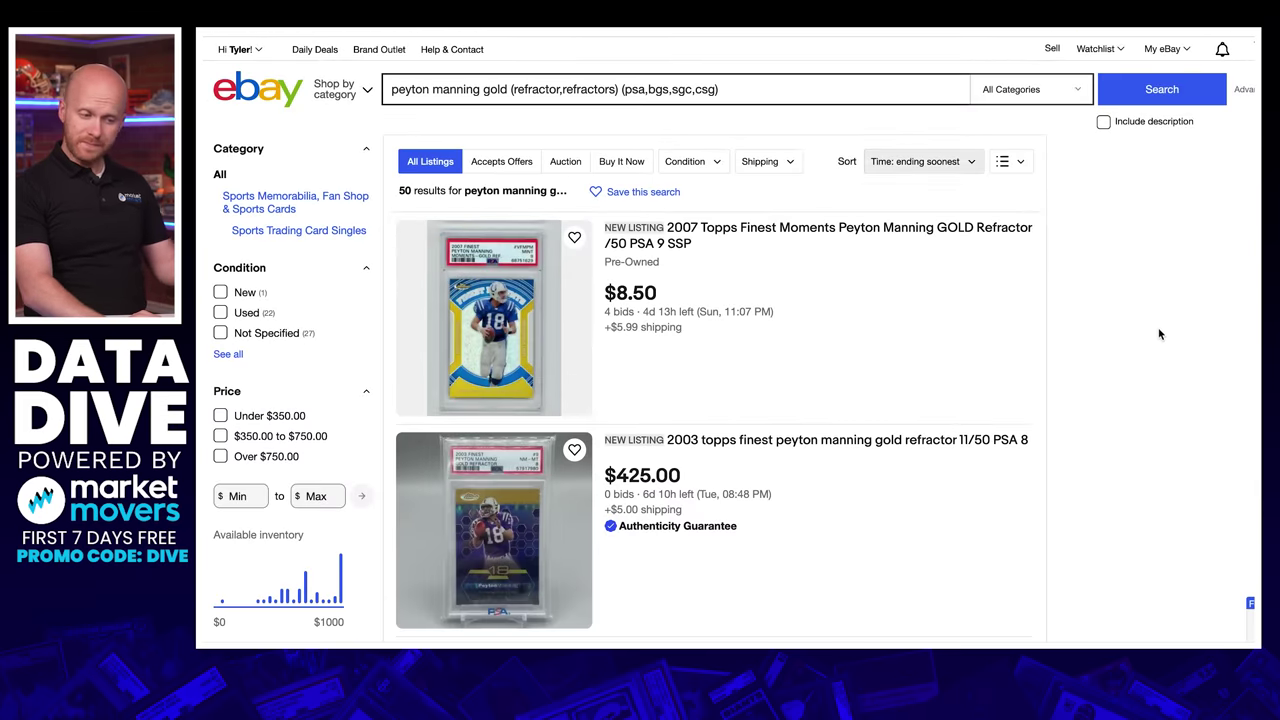
scroll(1077, 218, "down", 1)
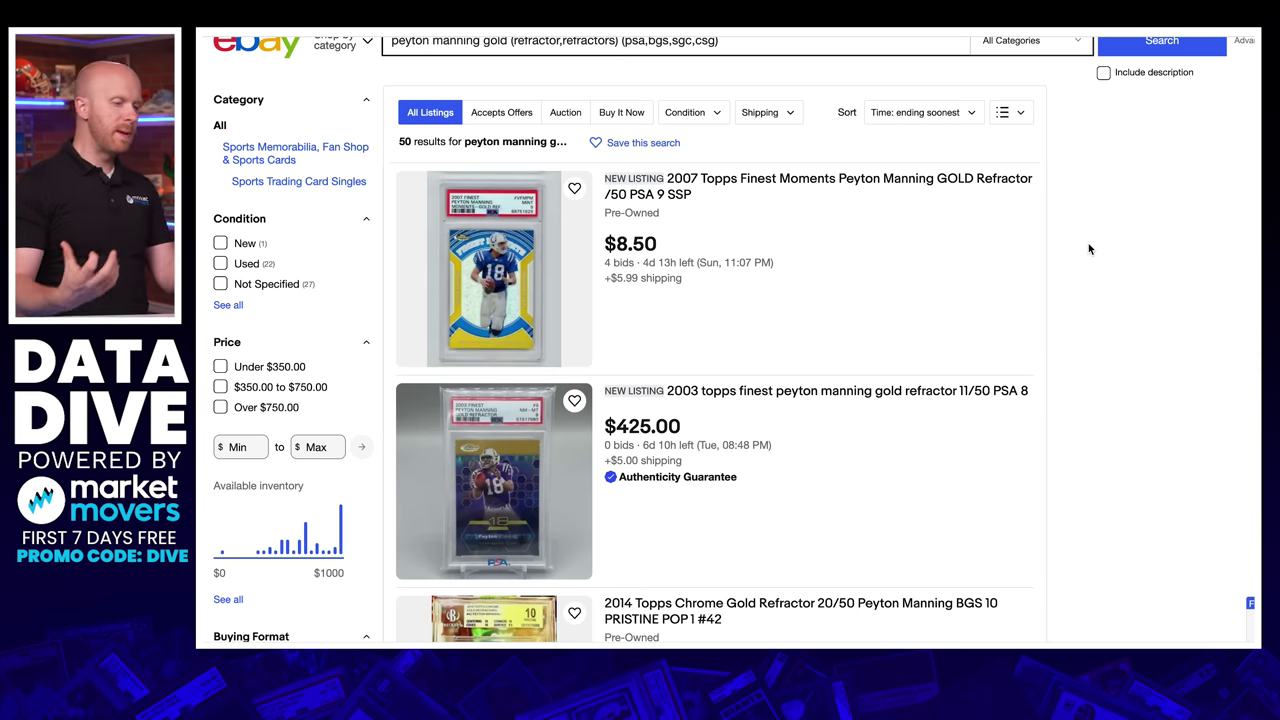
scroll(1123, 223, "down", 6)
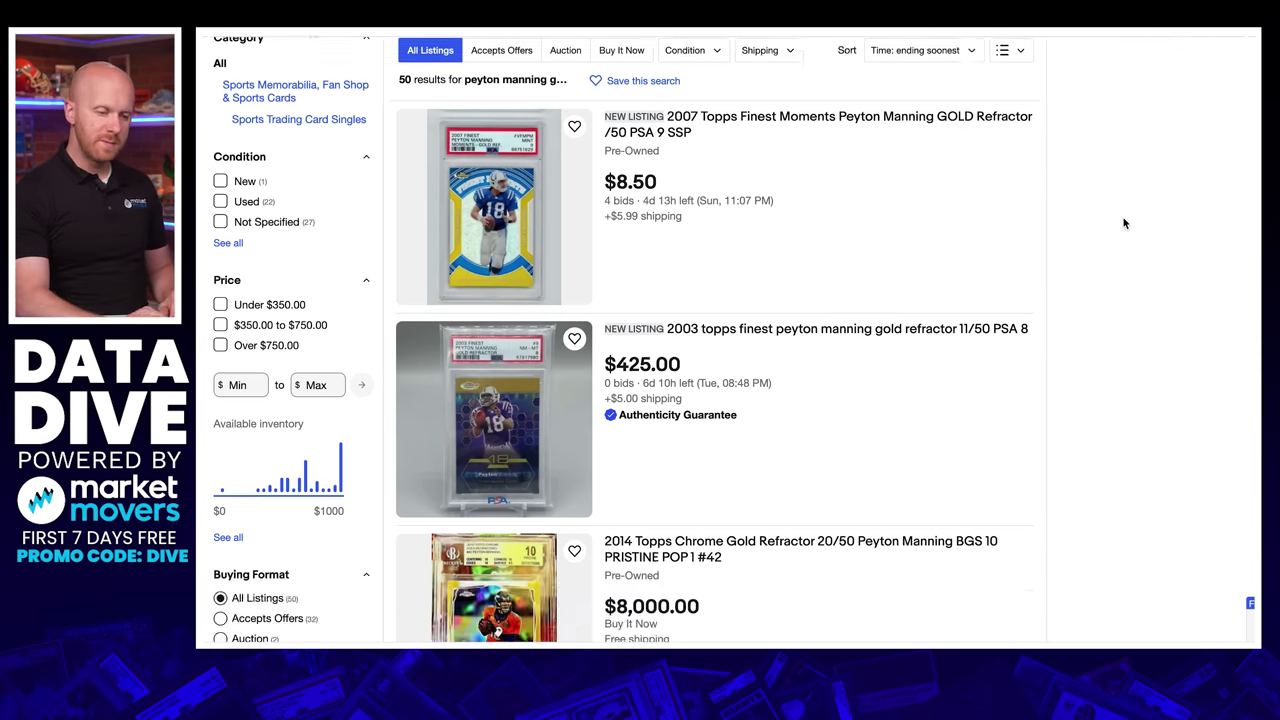
scroll(1123, 223, "down", 9)
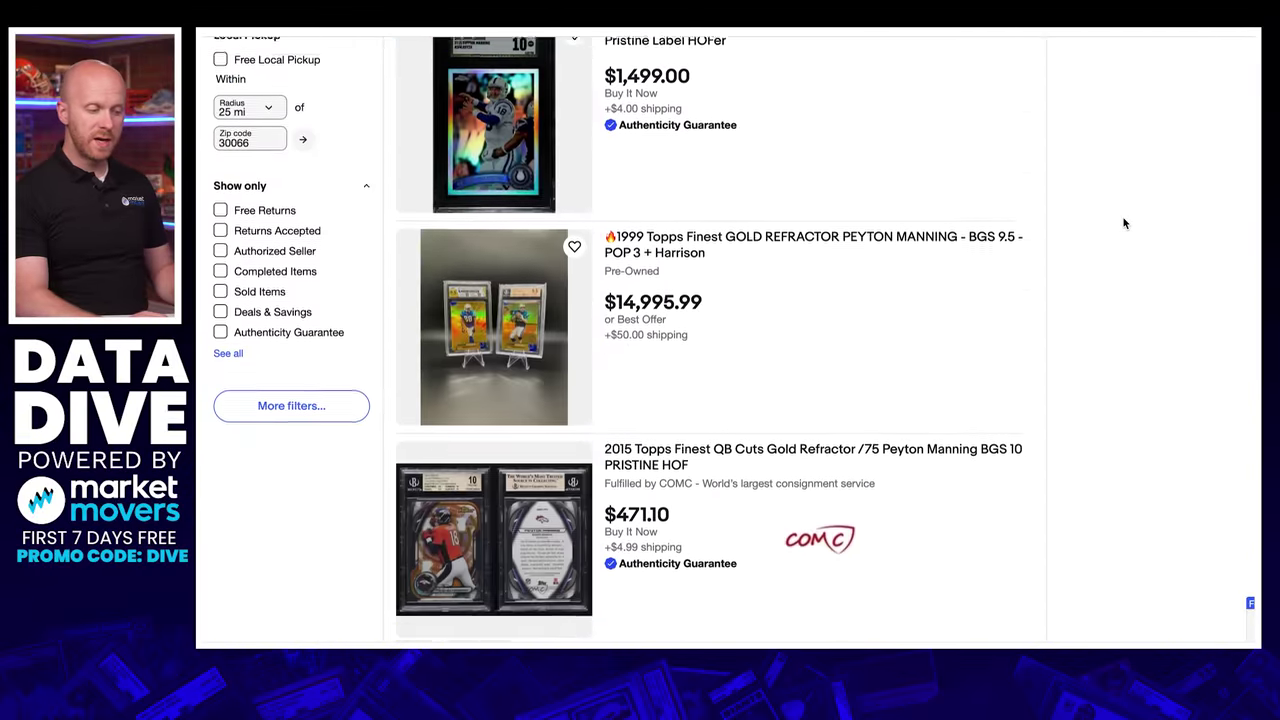
scroll(1123, 223, "down", 4)
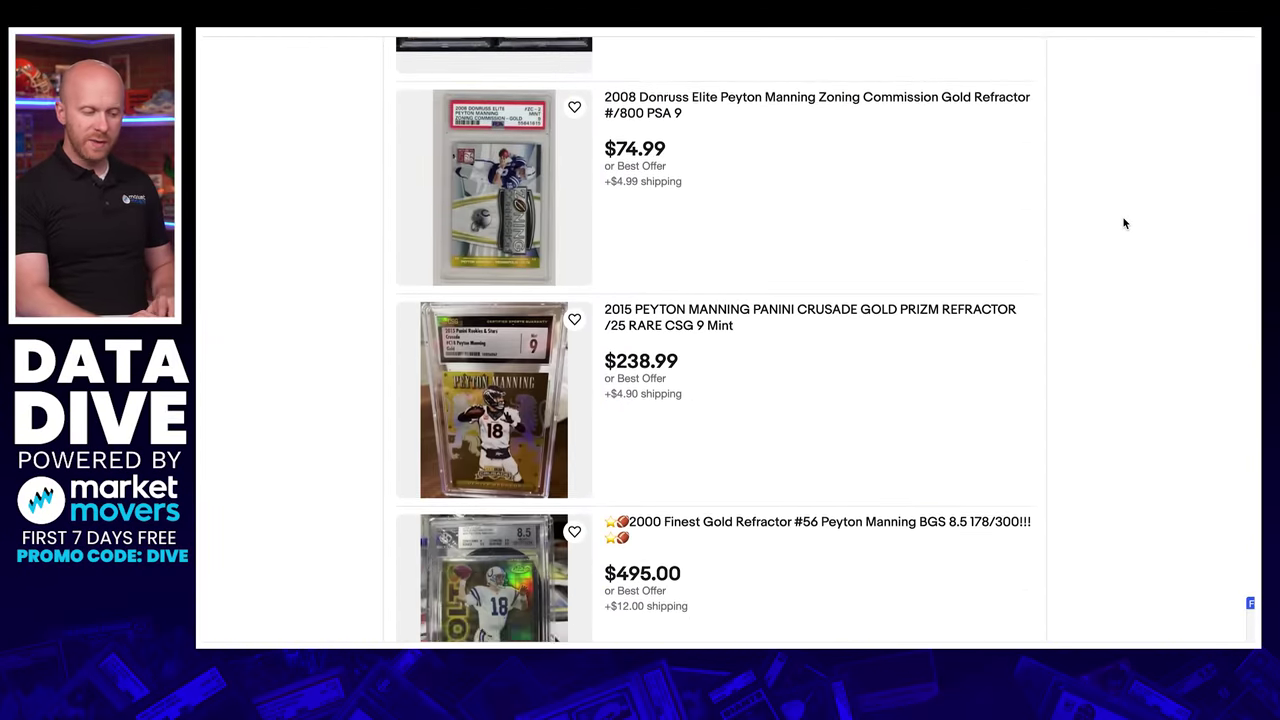
scroll(1123, 223, "down", 10)
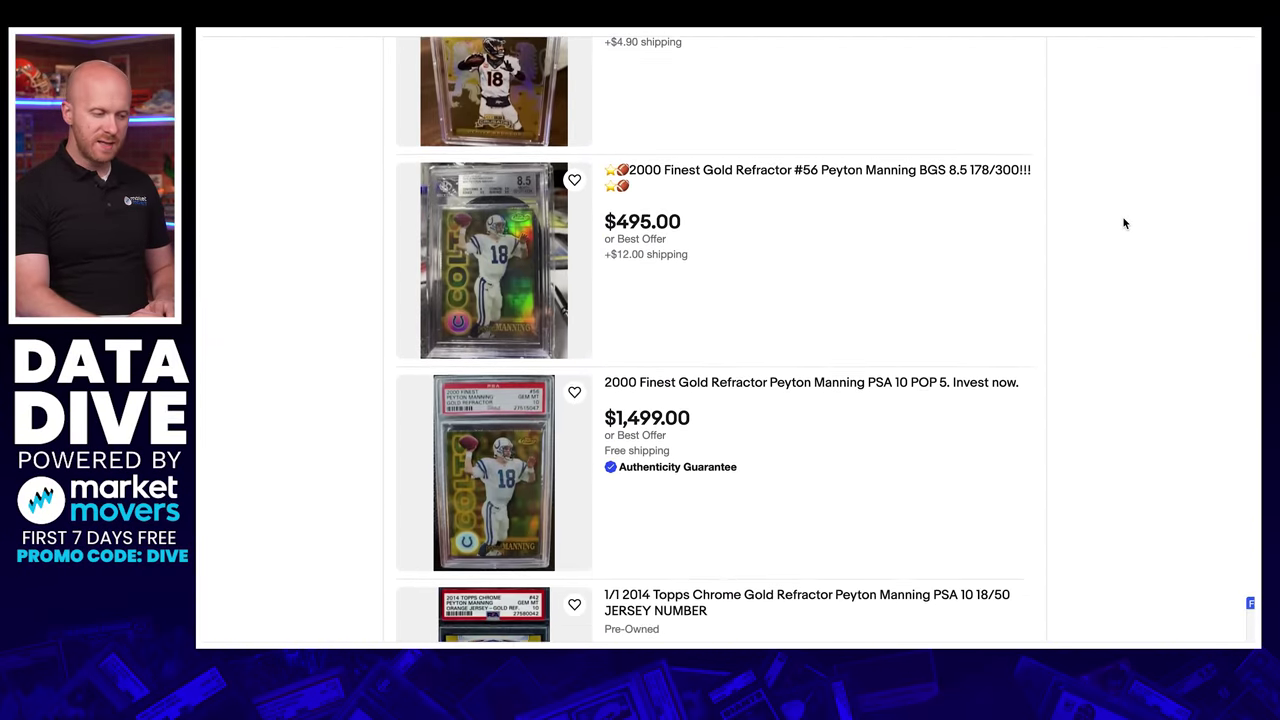
scroll(1123, 223, "down", 5)
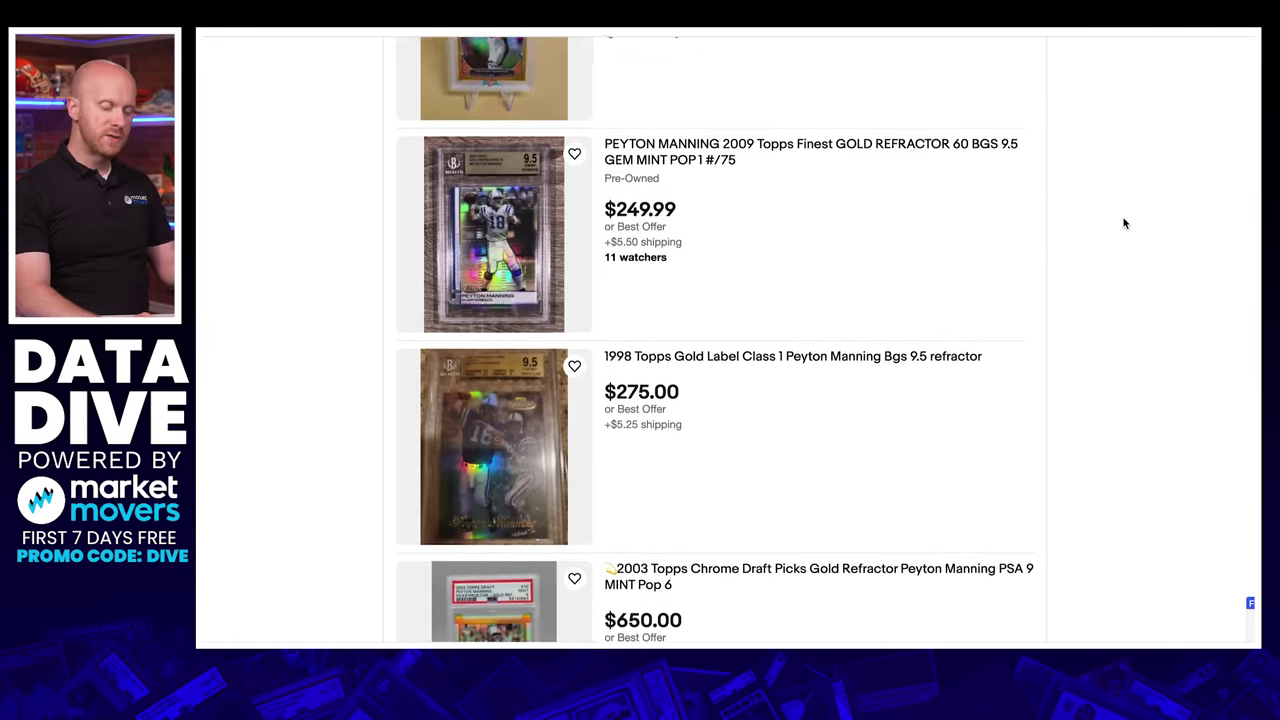
scroll(1123, 223, "down", 9)
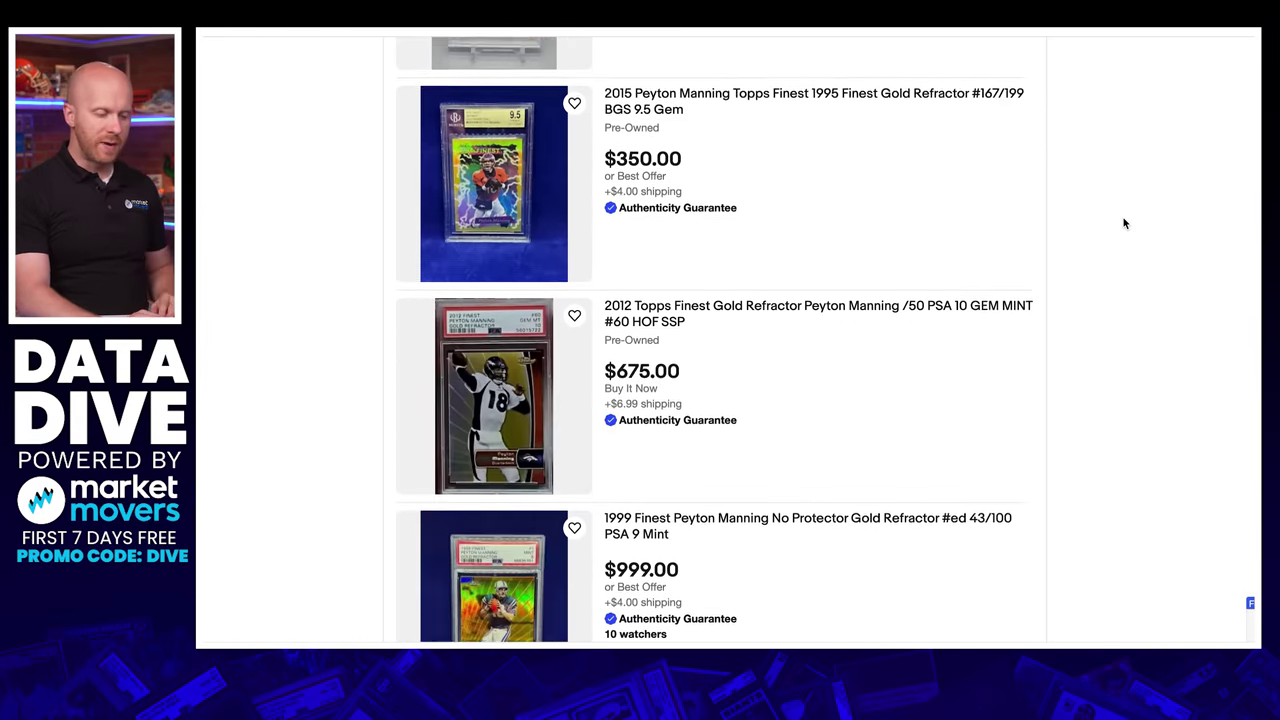